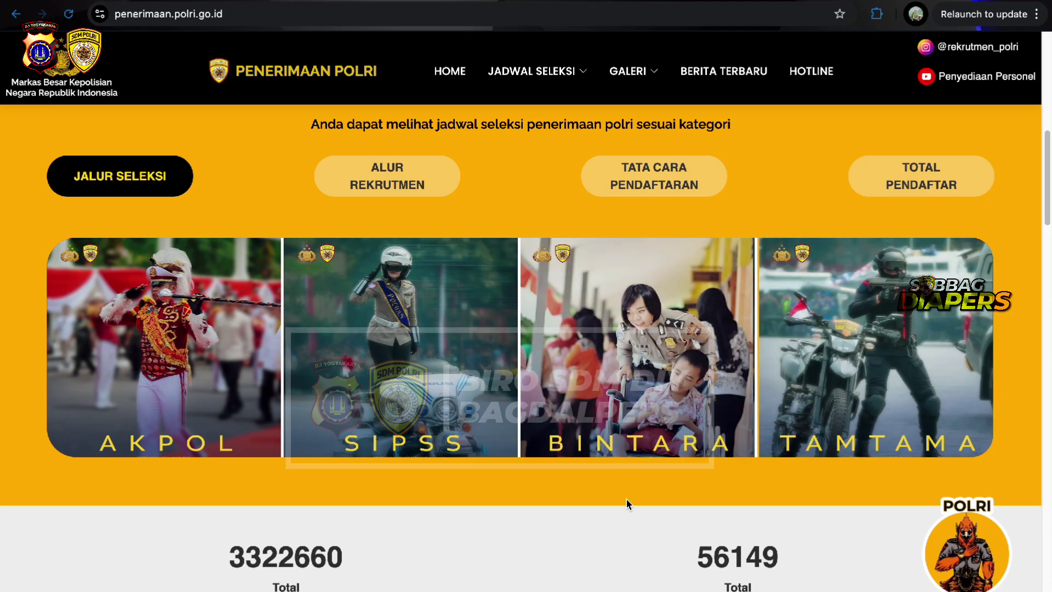
Show the Bintara selection paths and review the list of programmes with their registration periods.
scroll(625, 498, down, 2)
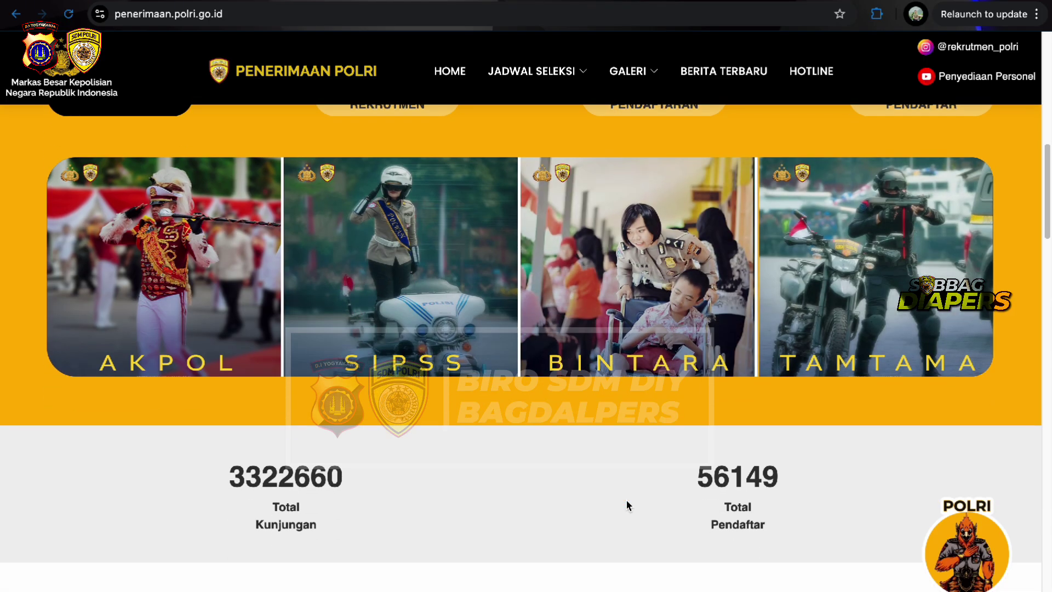
click(649, 284)
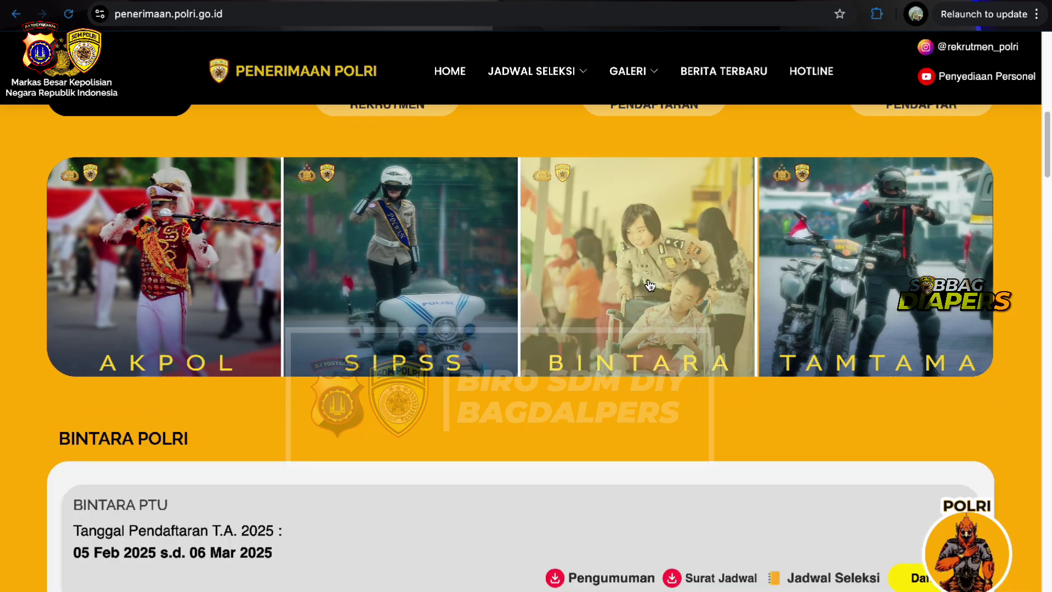
scroll(605, 437, down, 3)
scroll(605, 437, down, 10)
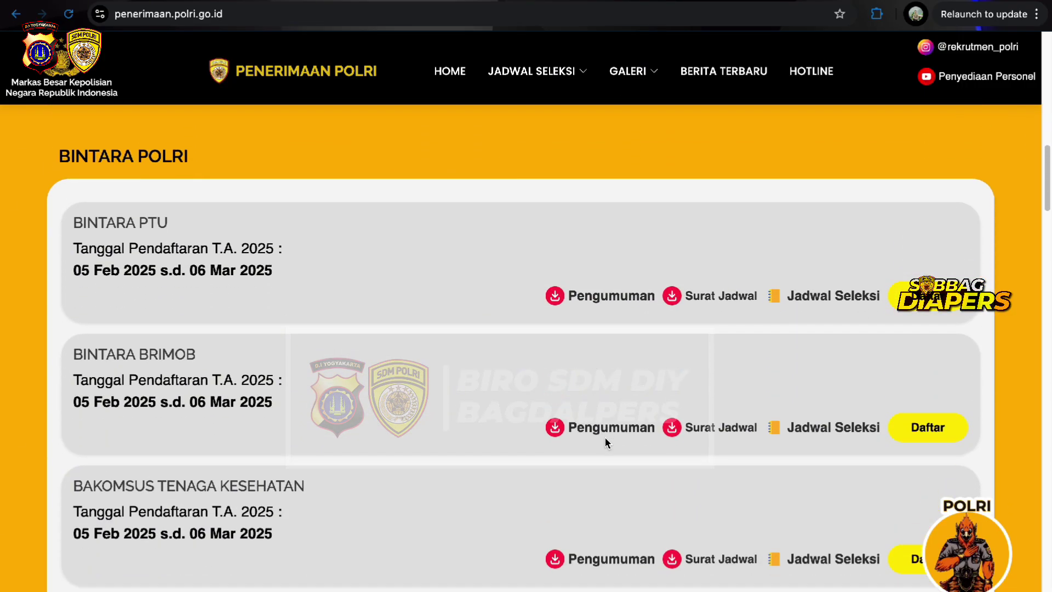
scroll(406, 422, down, 12)
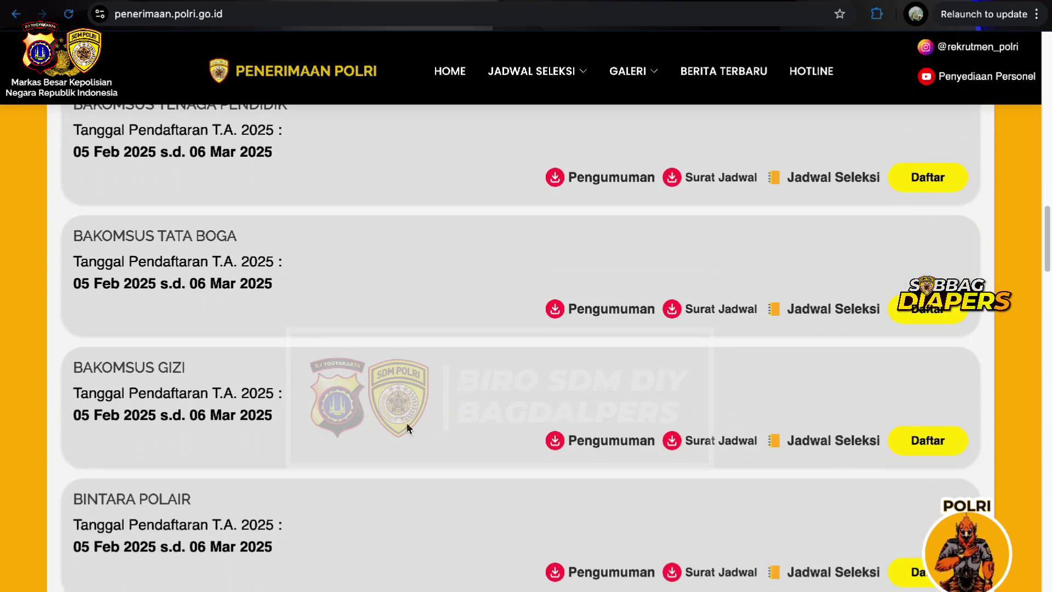
scroll(406, 422, down, 1)
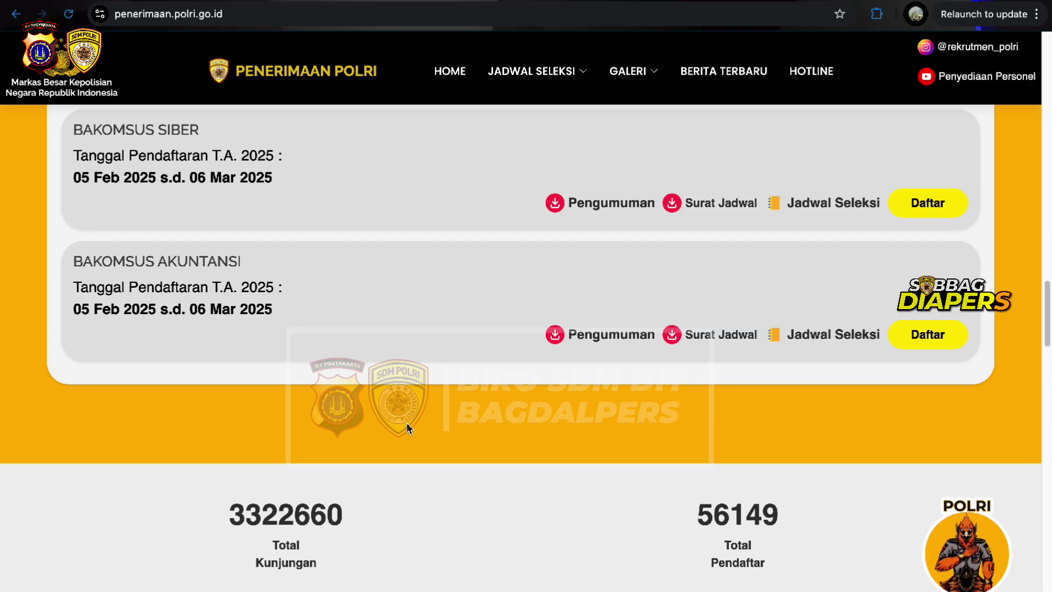
scroll(406, 422, up, 20)
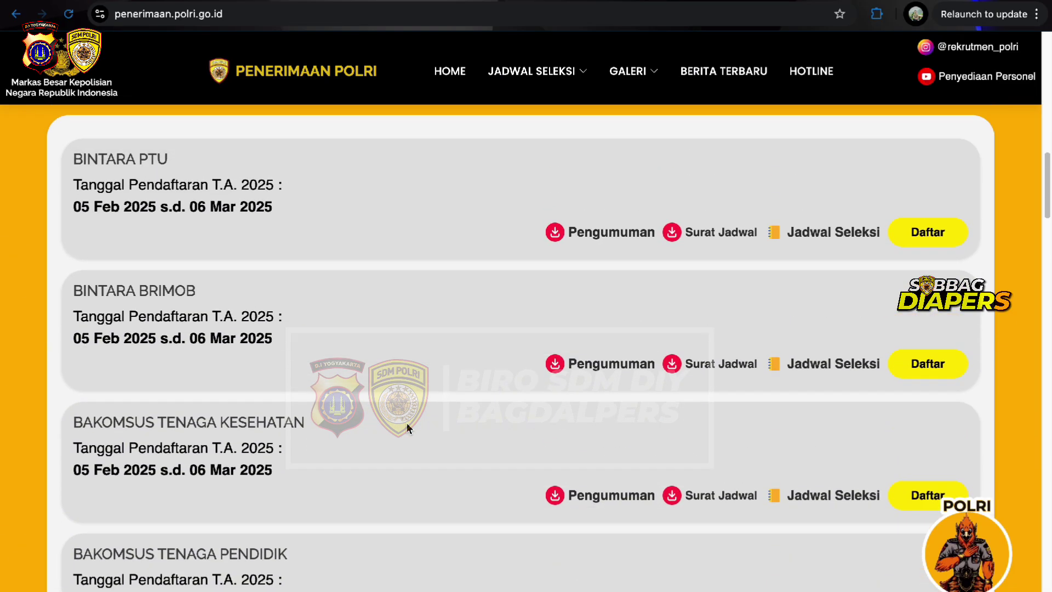
scroll(406, 422, up, 3)
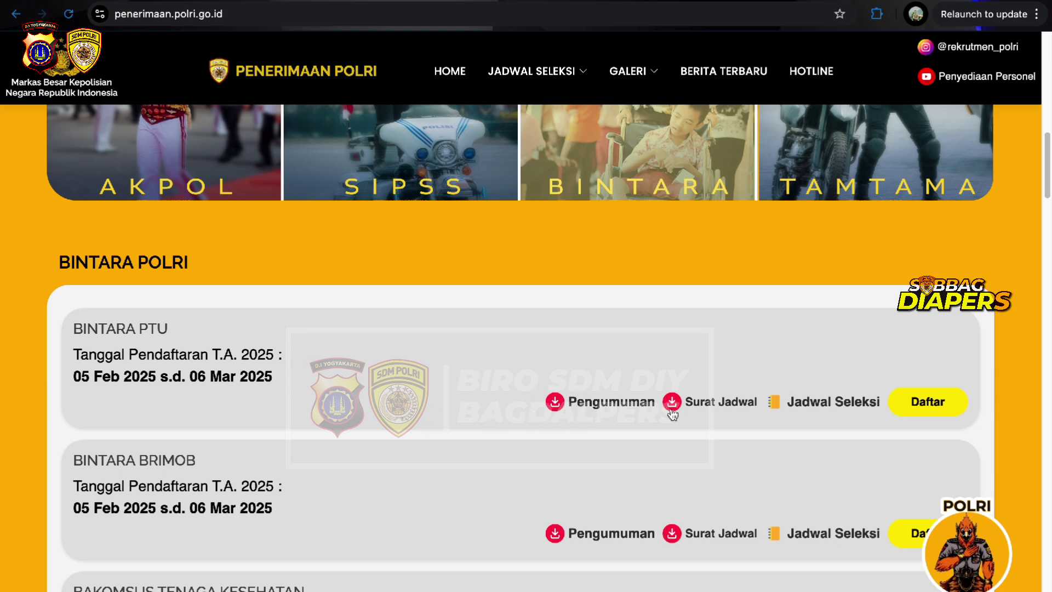
Open the registration form for Bintara PTU and download the application documents file.
click(924, 402)
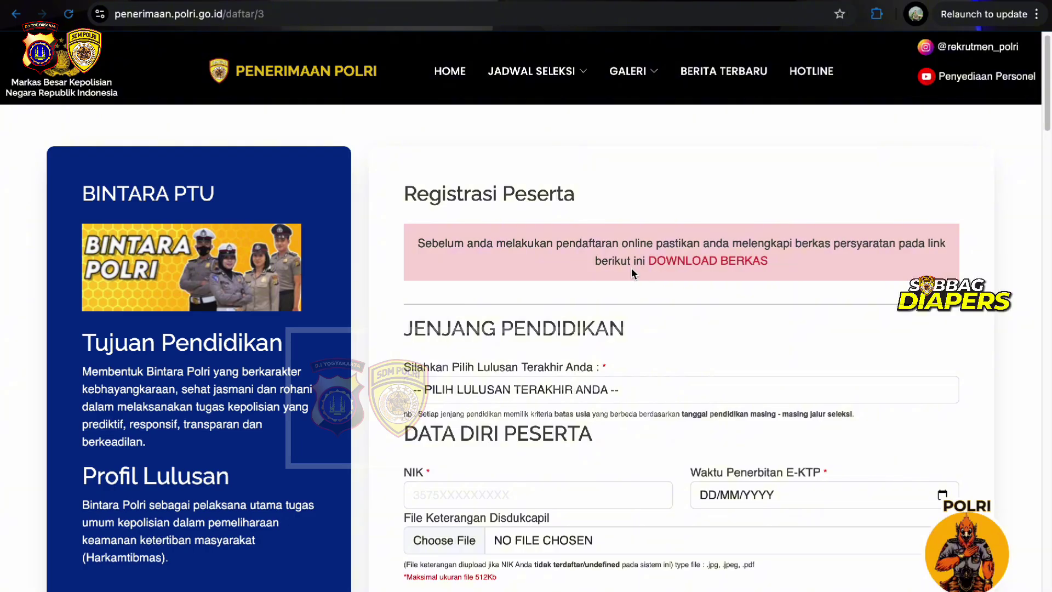
click(678, 263)
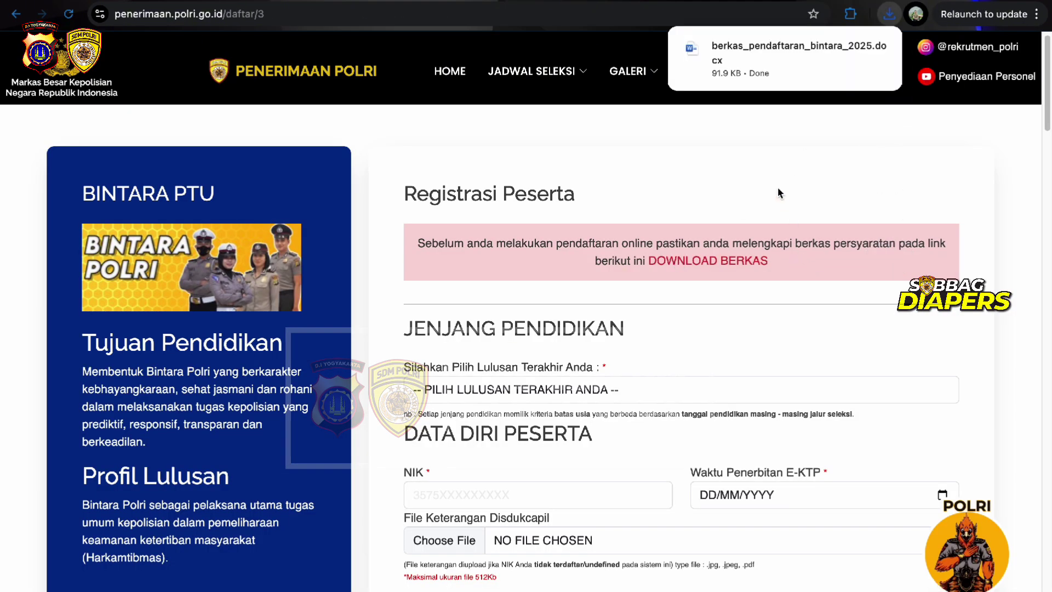
mouse_move(778, 60)
Set the last education level in the Jenjang Pendidikan section to SMA / SMK ATAU SEDERAJAT.
scroll(688, 227, down, 3)
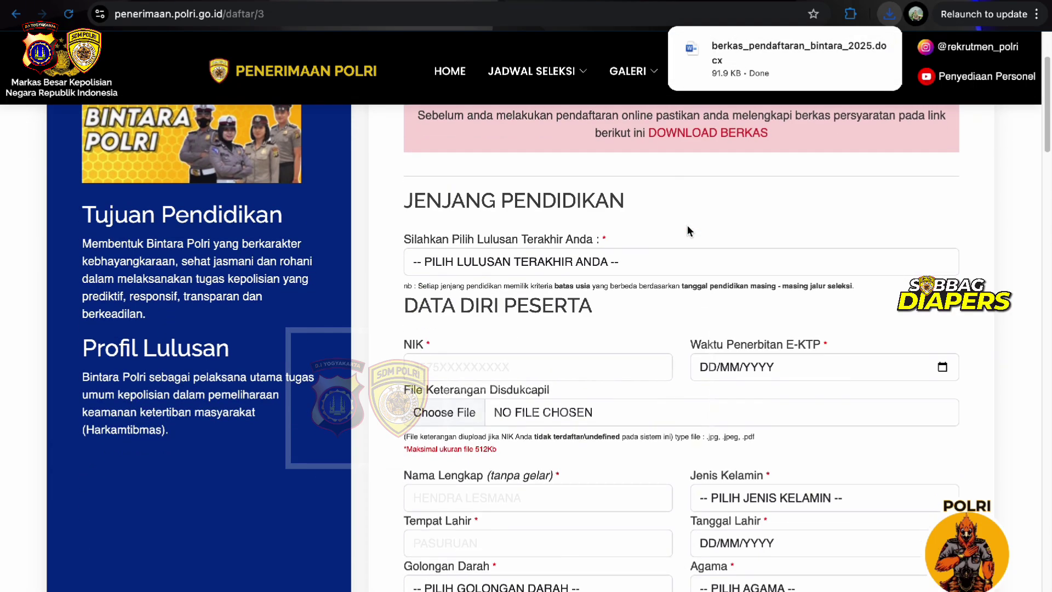
scroll(664, 280, down, 2)
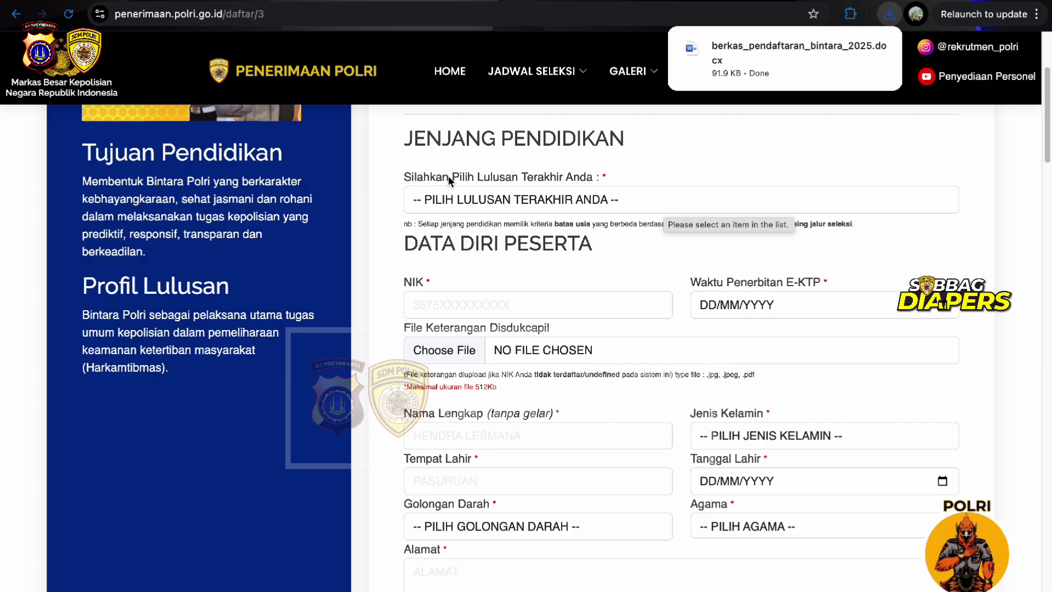
click(578, 202)
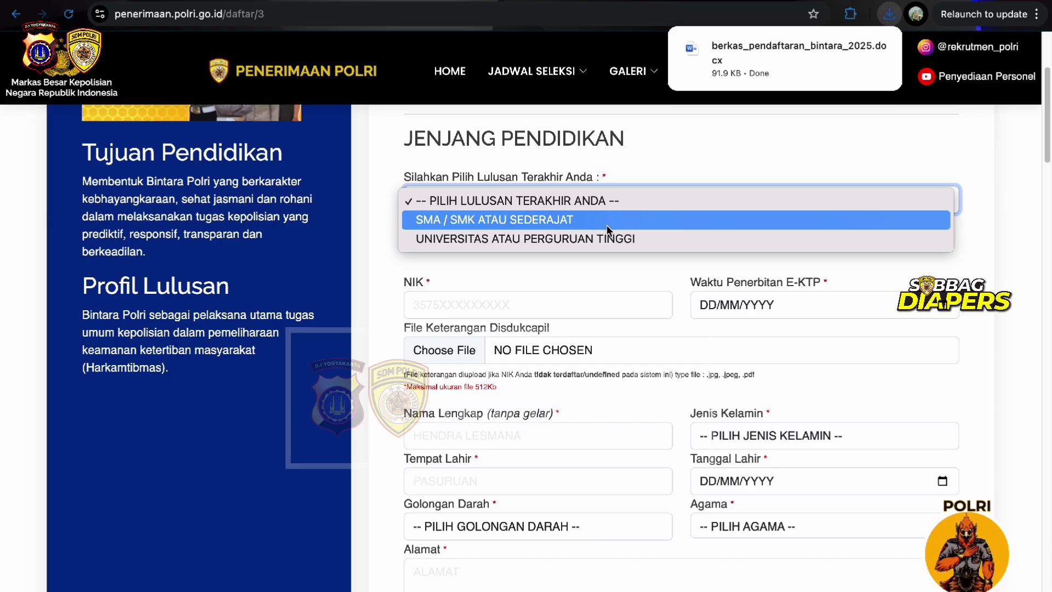
click(575, 224)
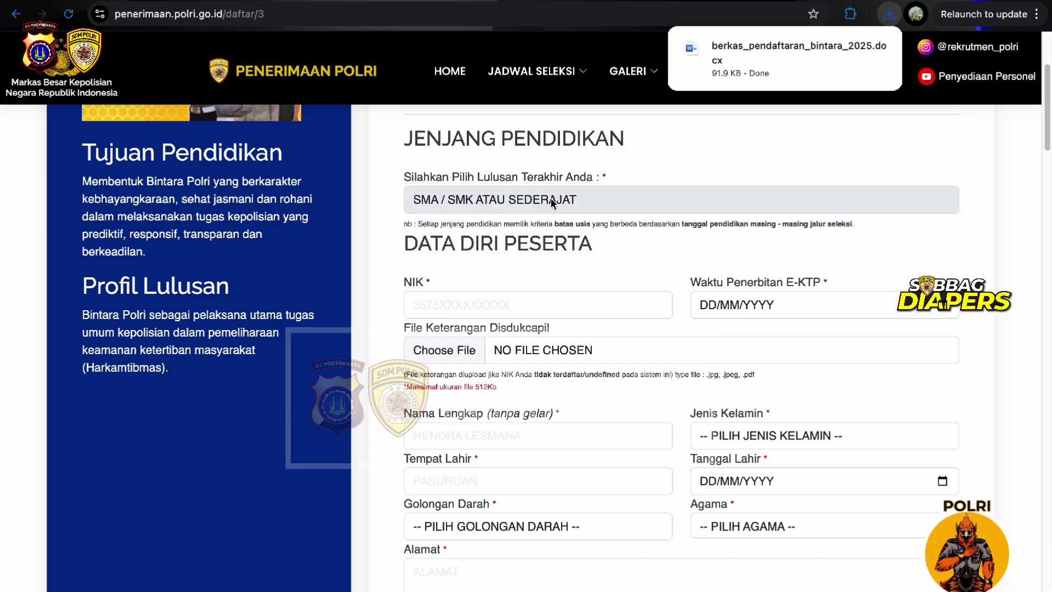
Examine the NIK and Waktu Penerbitan E-KTP fields in the participant's personal data, leaving both empty.
scroll(553, 206, down, 1)
click(571, 261)
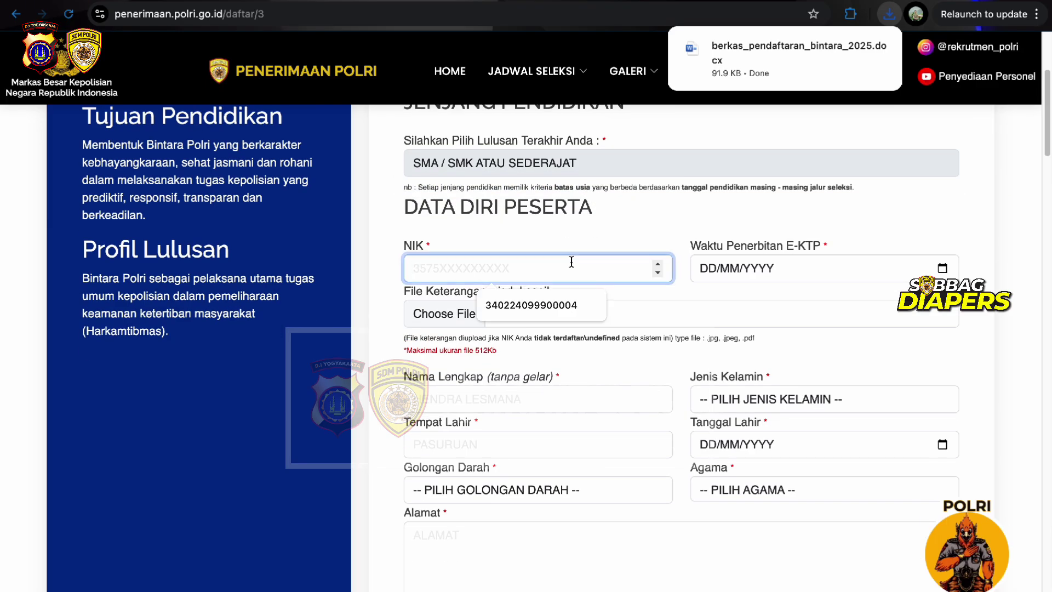
click(594, 239)
scroll(660, 284, down, 1)
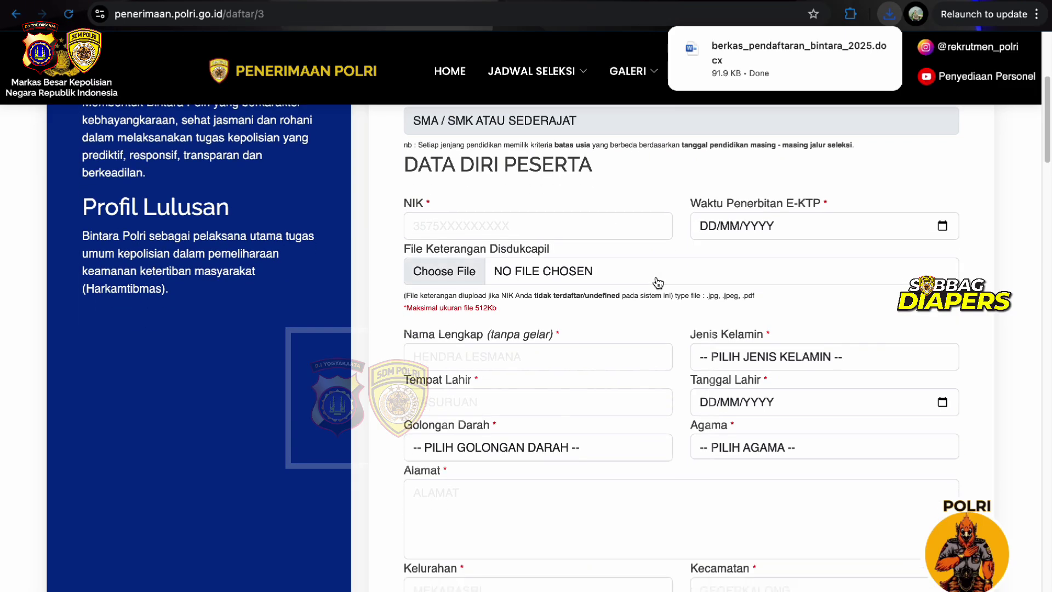
click(738, 218)
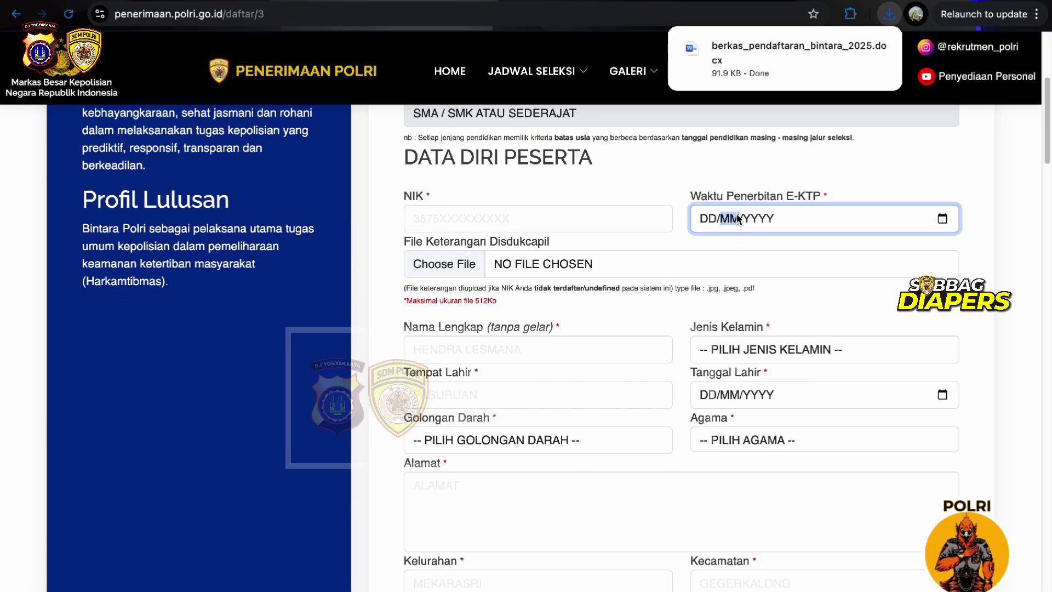
click(726, 178)
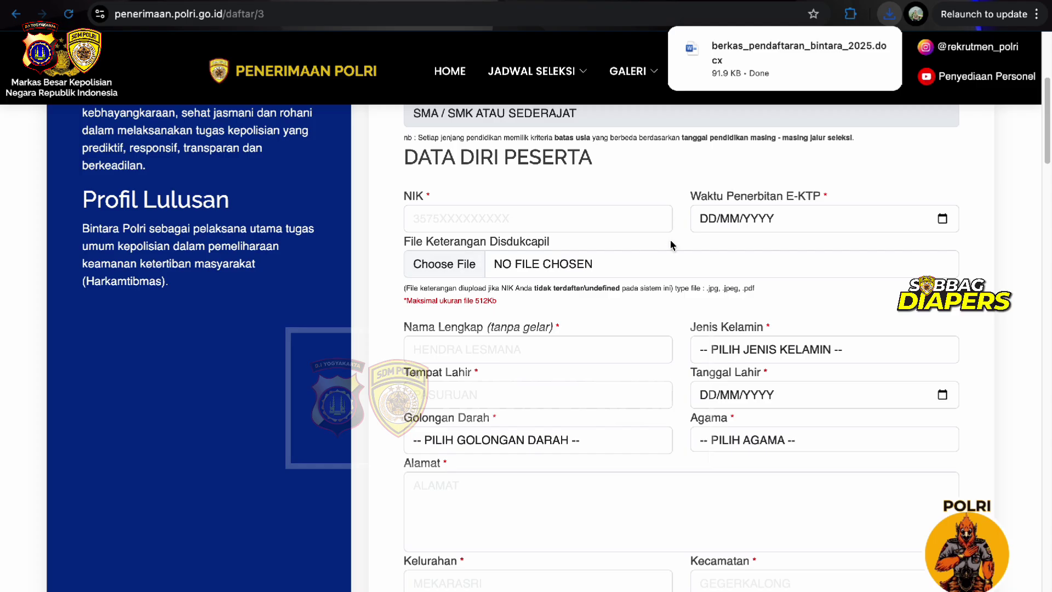
Review the remaining personal data fields, from File Keterangan Disdukcapil and Nama Lengkap through Foto 4x6.
scroll(673, 245, down, 1)
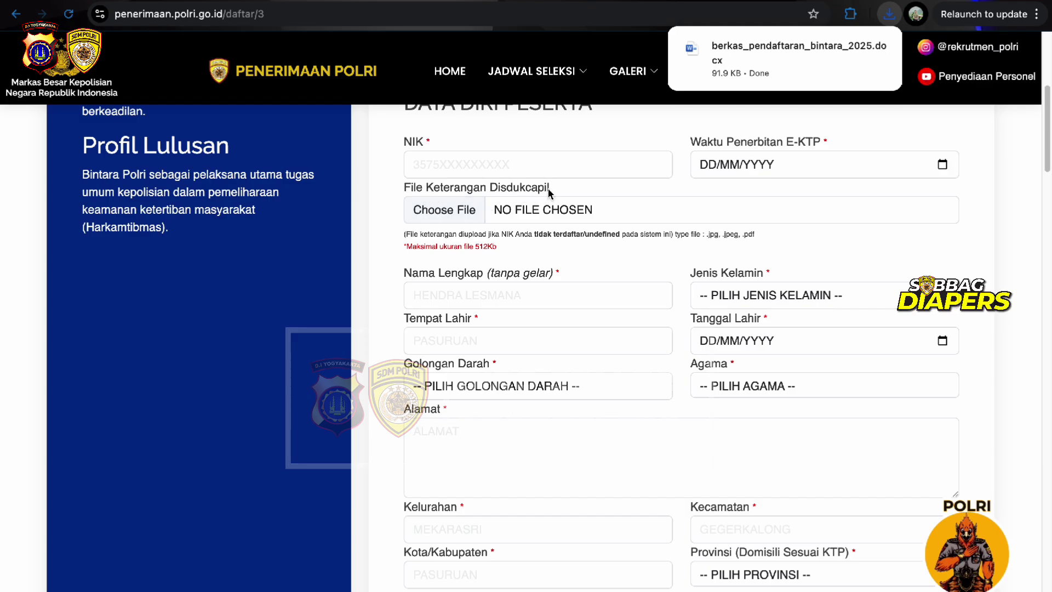
scroll(460, 241, down, 1)
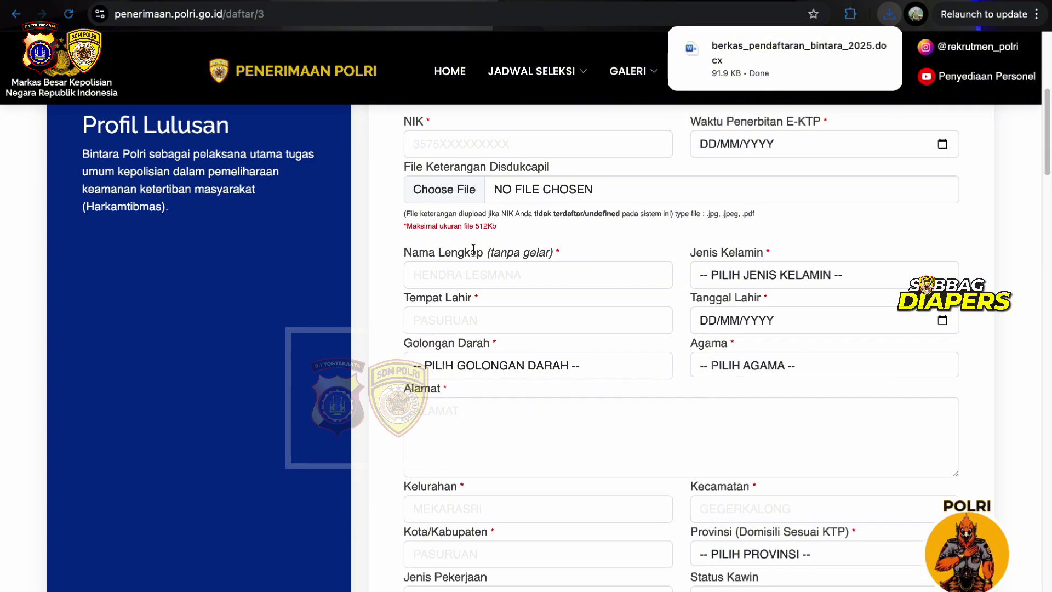
scroll(430, 220, up, 2)
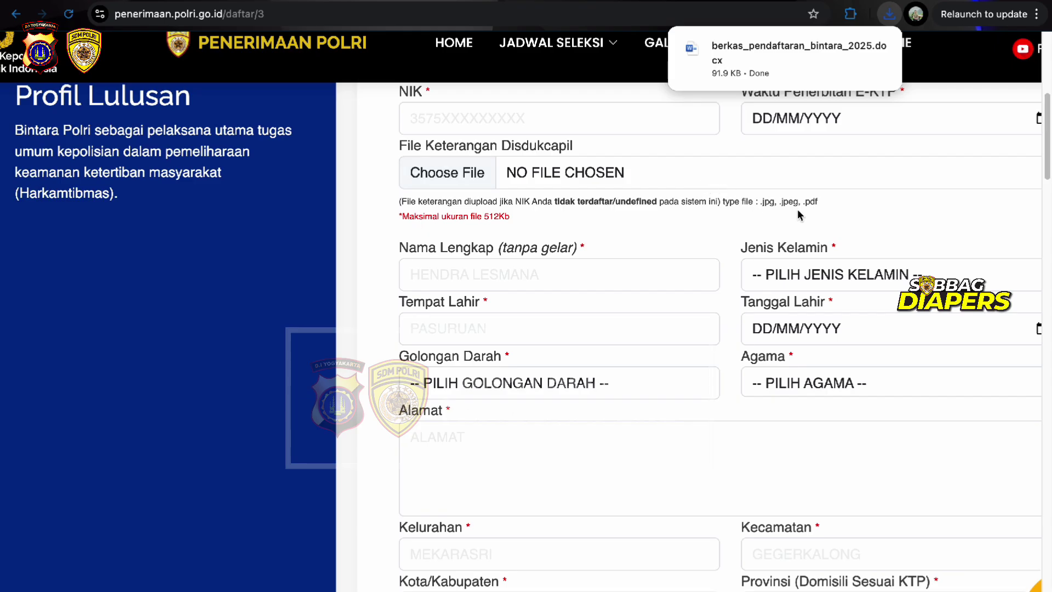
scroll(803, 206, down, 2)
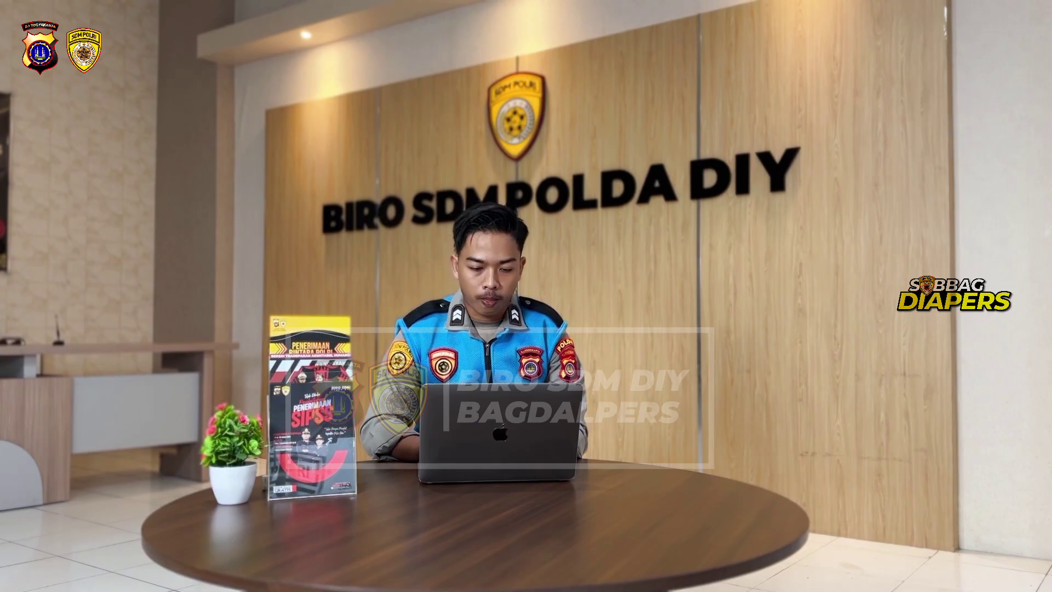
click(566, 207)
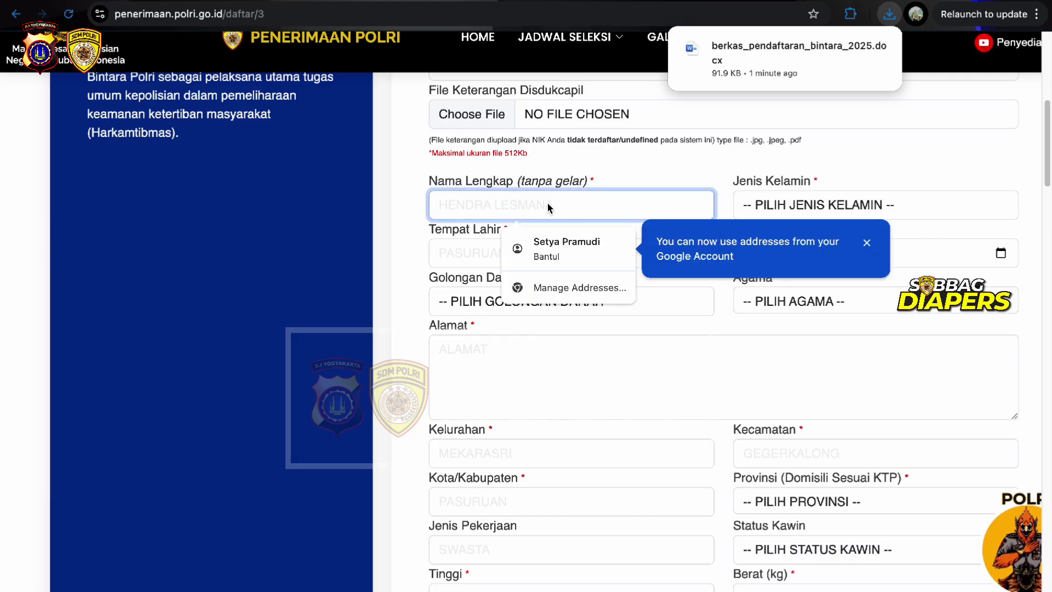
click(599, 185)
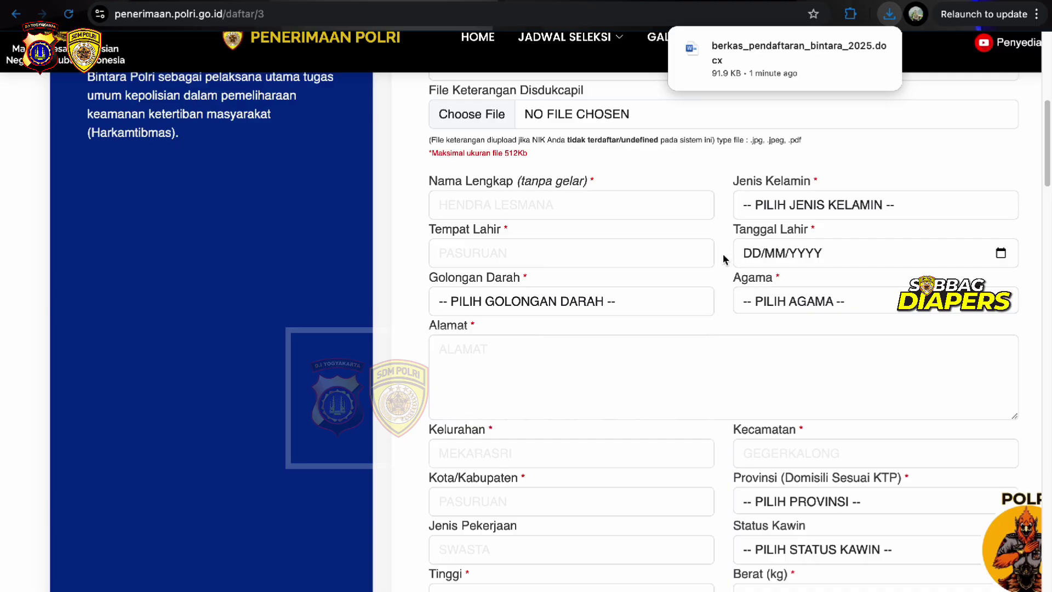
scroll(723, 259, down, 5)
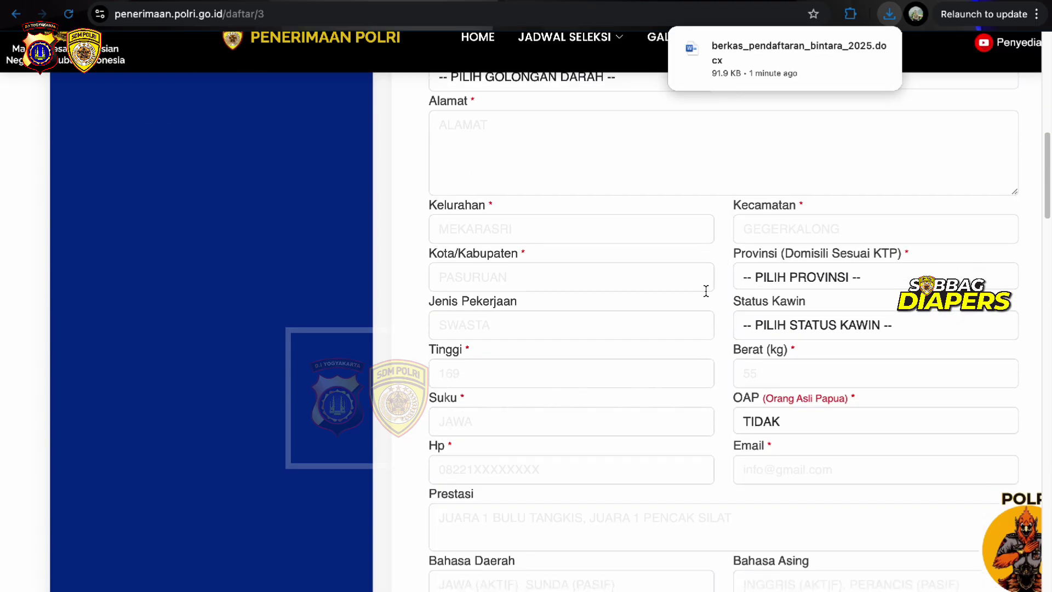
scroll(699, 394, down, 5)
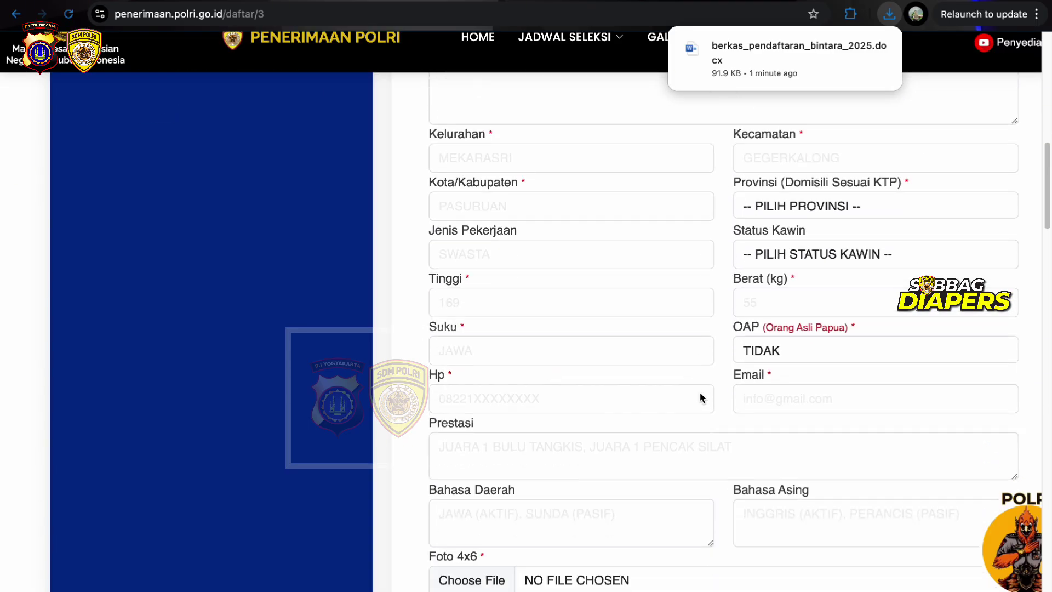
scroll(700, 392, down, 2)
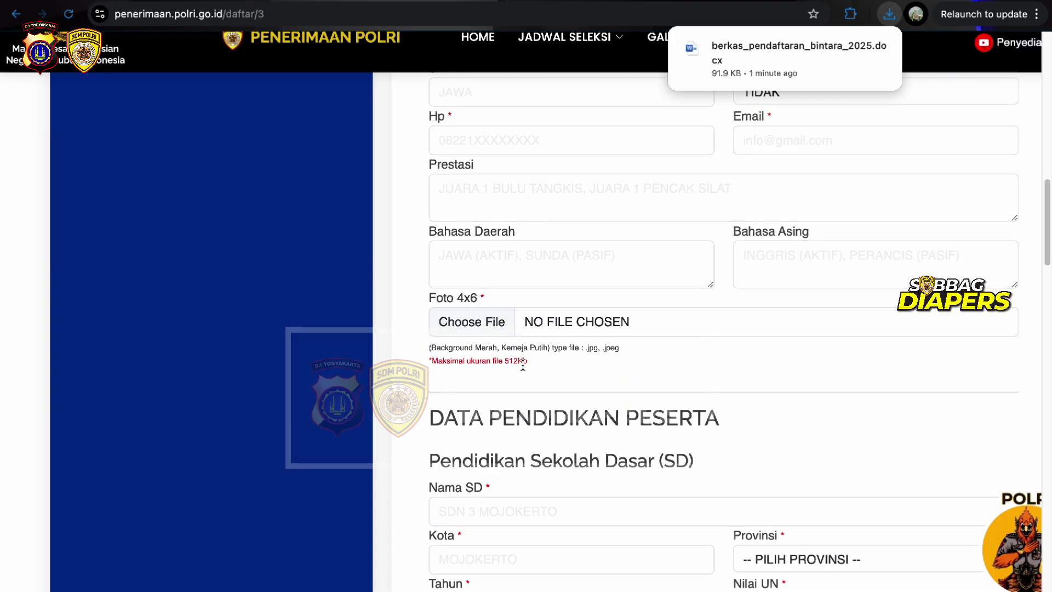
Enter 0 as the Nilai UN in the Pendidikan Sekolah Menengah Pertama (SMP) section.
scroll(592, 382, down, 5)
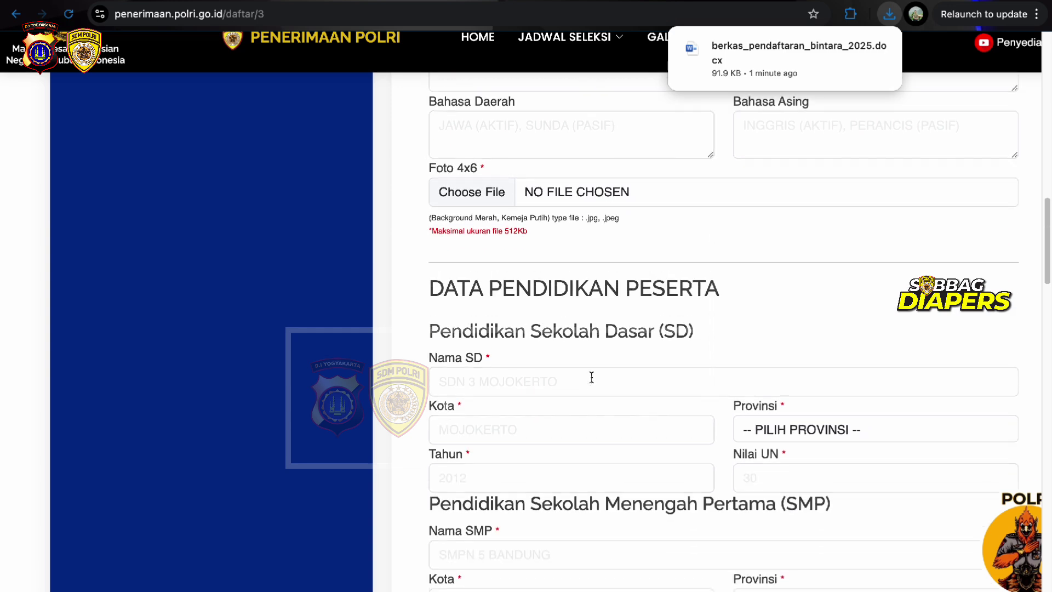
scroll(591, 378, down, 3)
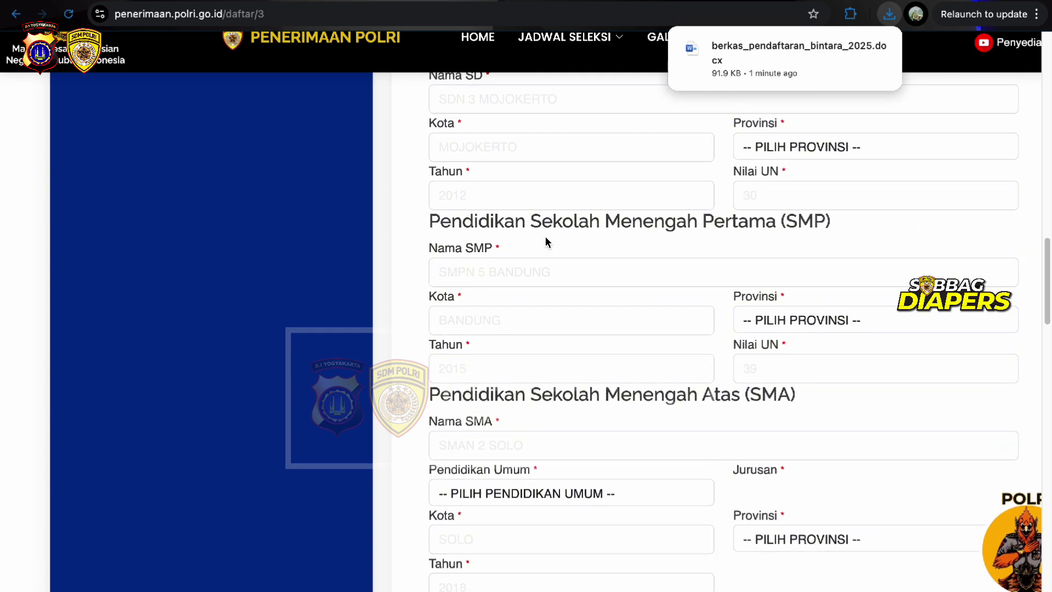
scroll(547, 242, up, 1)
scroll(504, 333, down, 3)
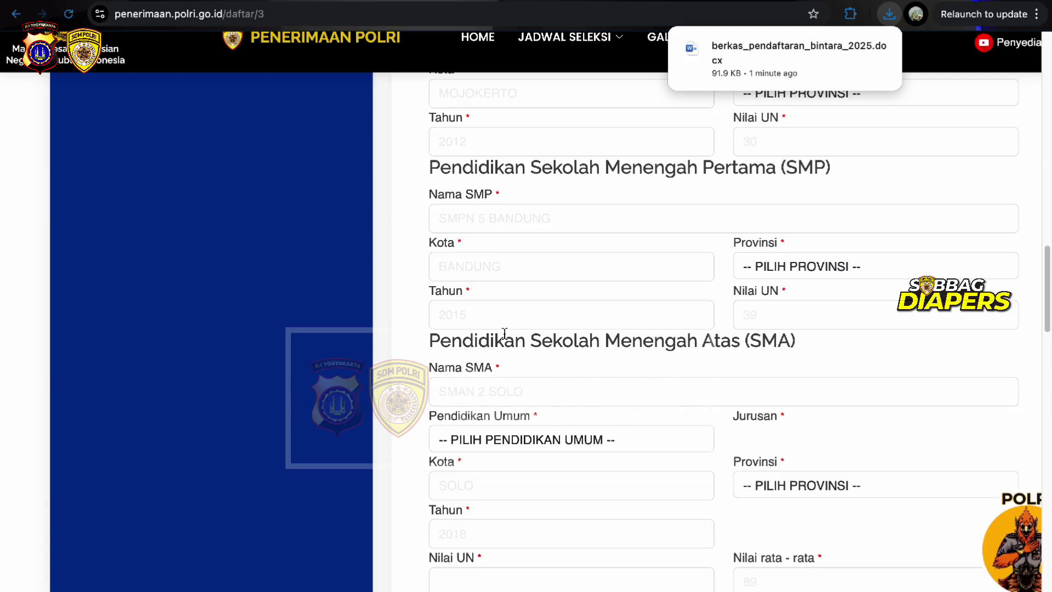
scroll(576, 300, up, 2)
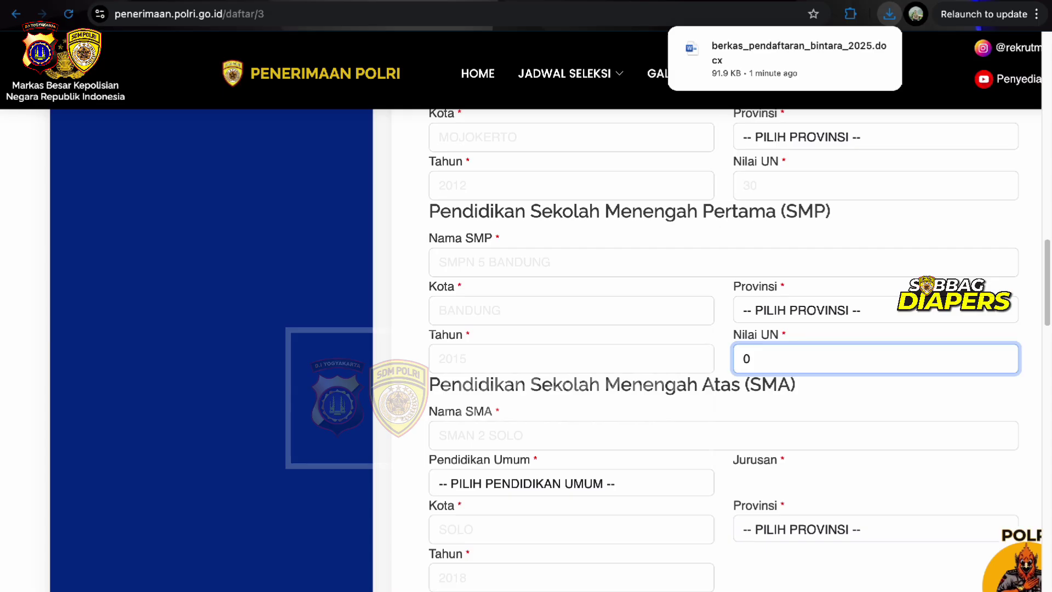
click(808, 333)
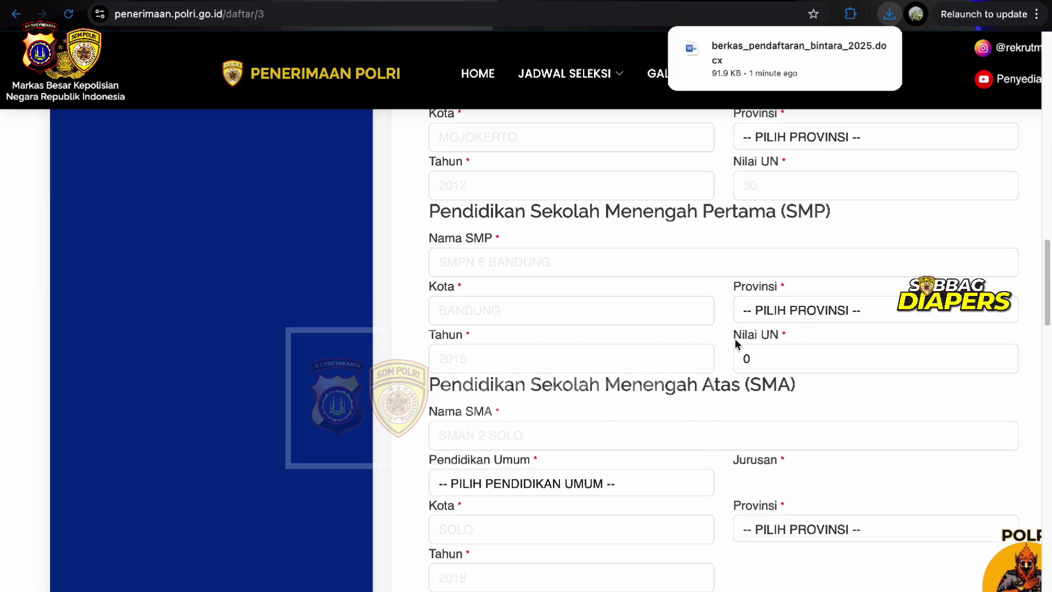
Look at the Pendidikan Umum options in the SMA section without choosing one.
scroll(735, 338, down, 2)
scroll(735, 339, down, 3)
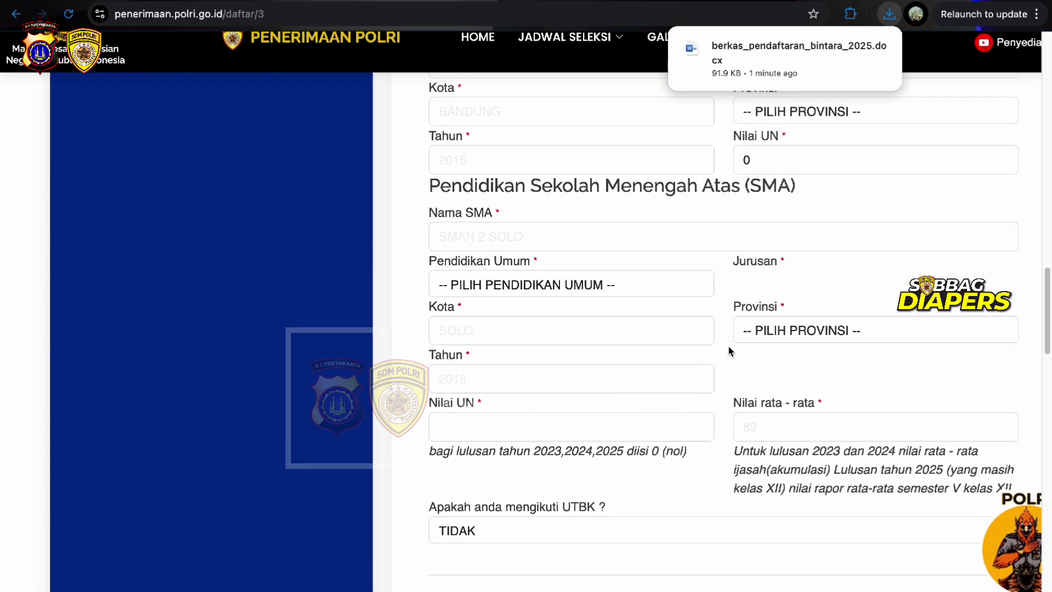
click(622, 246)
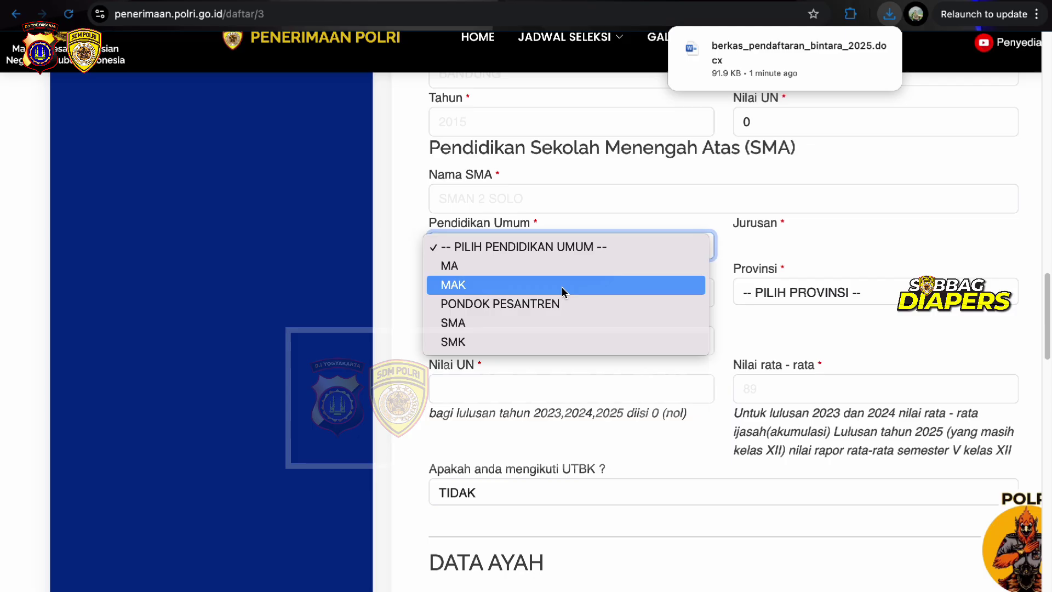
click(719, 243)
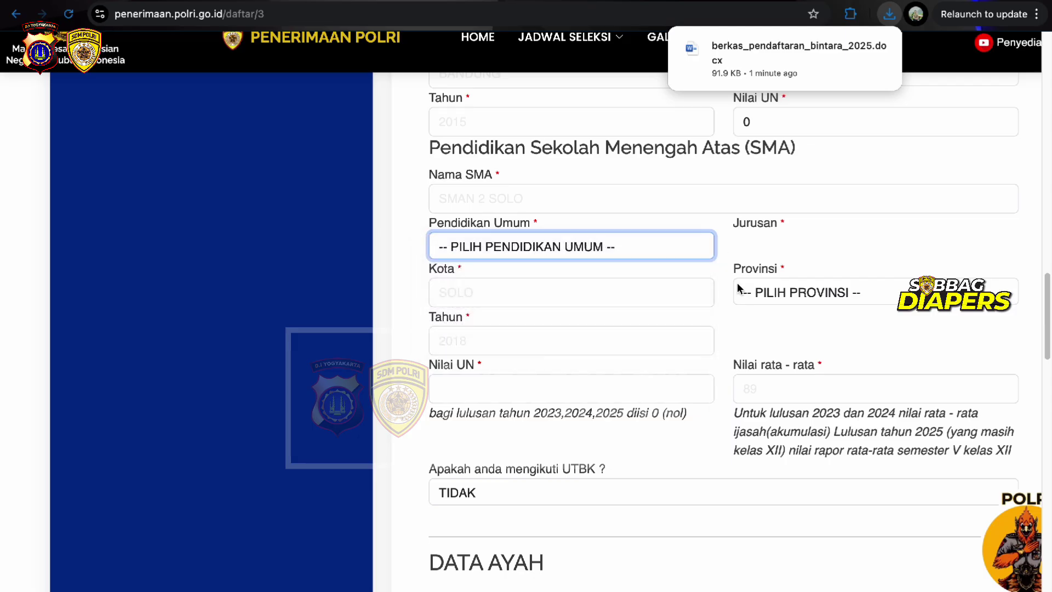
Look at the Provinsi options and the Nilai rata-rata field in the SMA section without choosing or entering anything.
scroll(743, 337, down, 2)
click(772, 330)
click(855, 253)
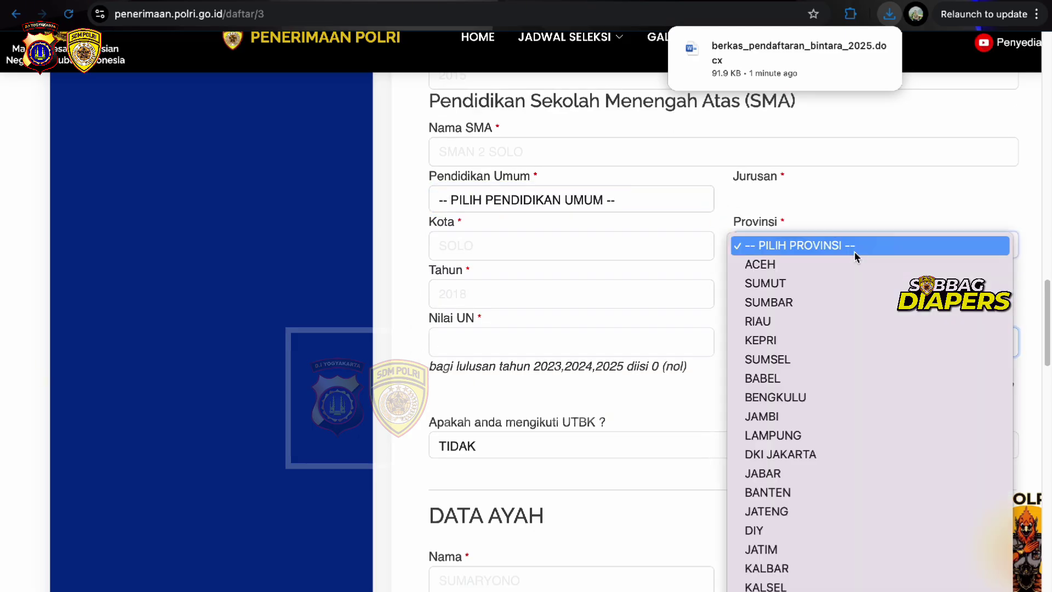
click(883, 178)
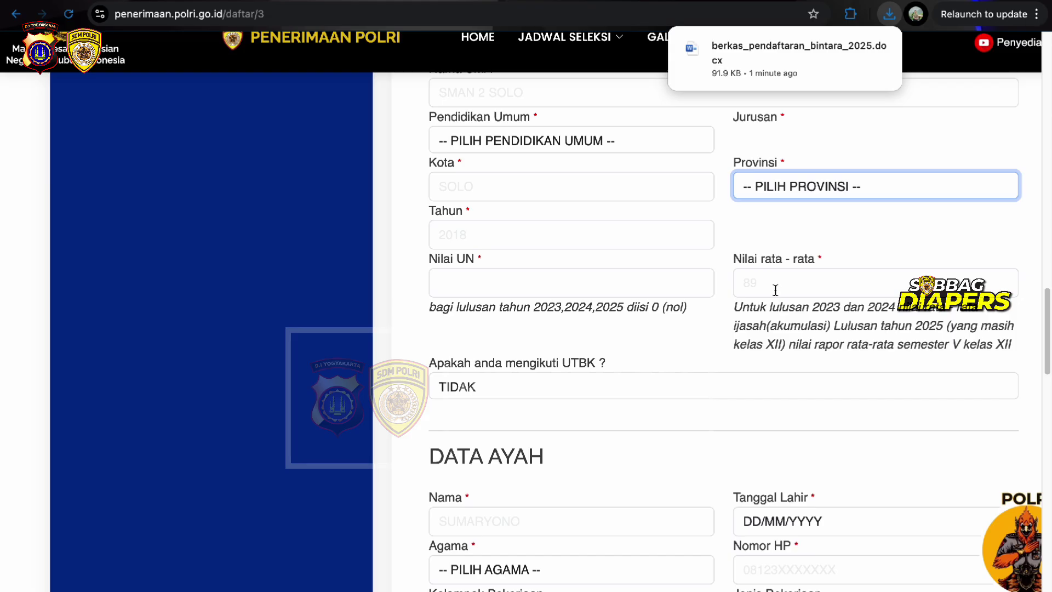
click(830, 259)
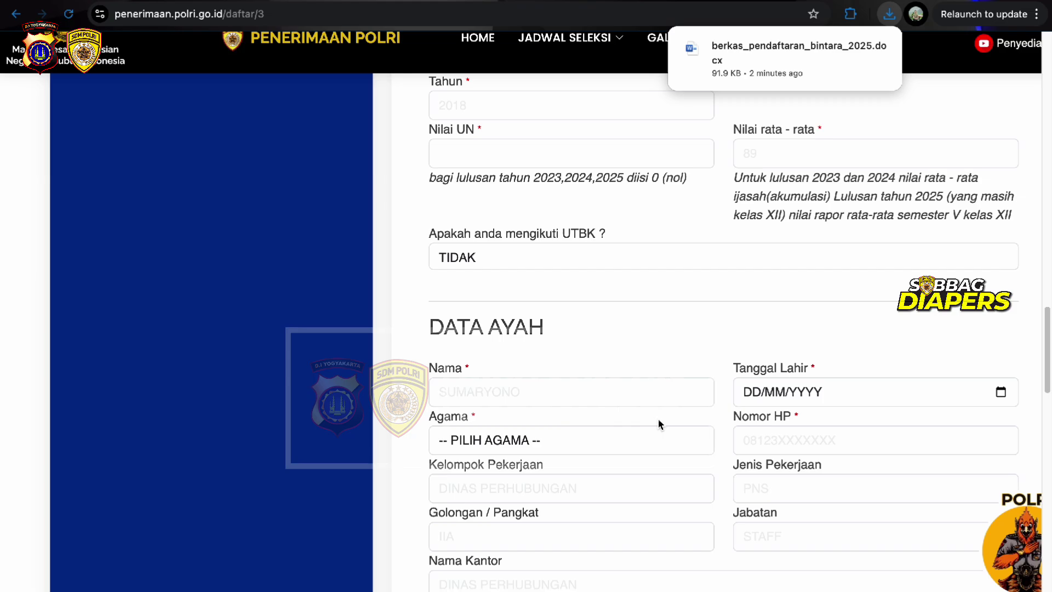
Review the parent and guardian fields in the Data Ayah, Data Ibu and Data Wali sections, leaving them empty.
scroll(658, 422, down, 5)
scroll(585, 511, down, 5)
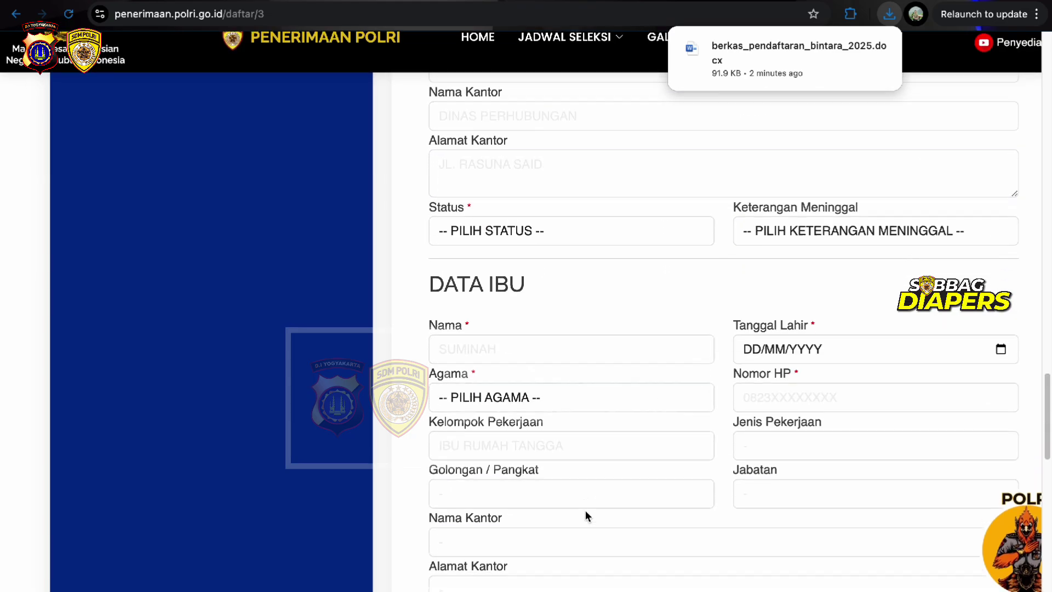
scroll(676, 474, down, 7)
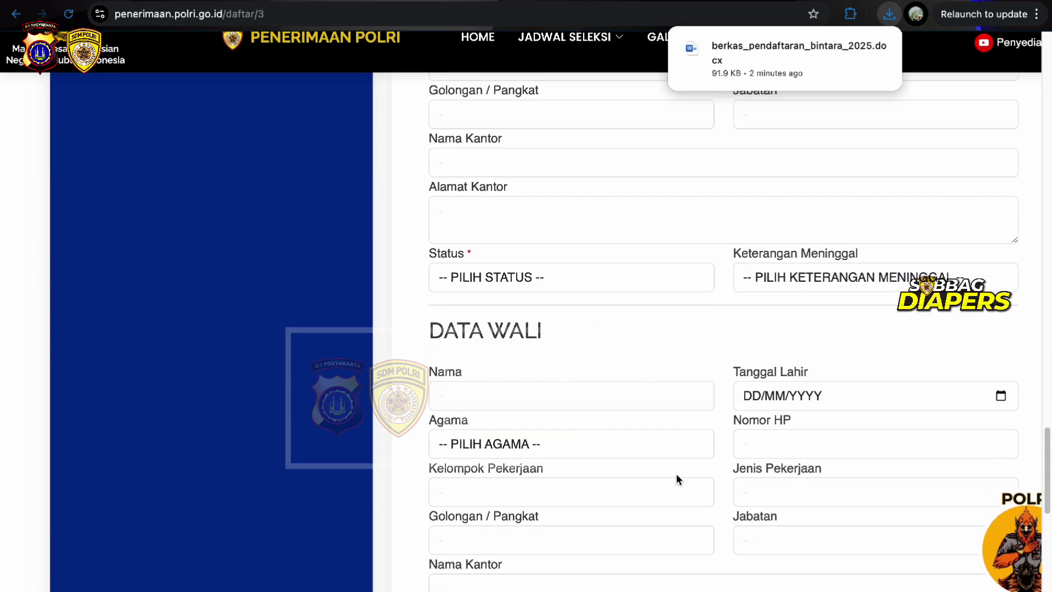
scroll(681, 337, down, 2)
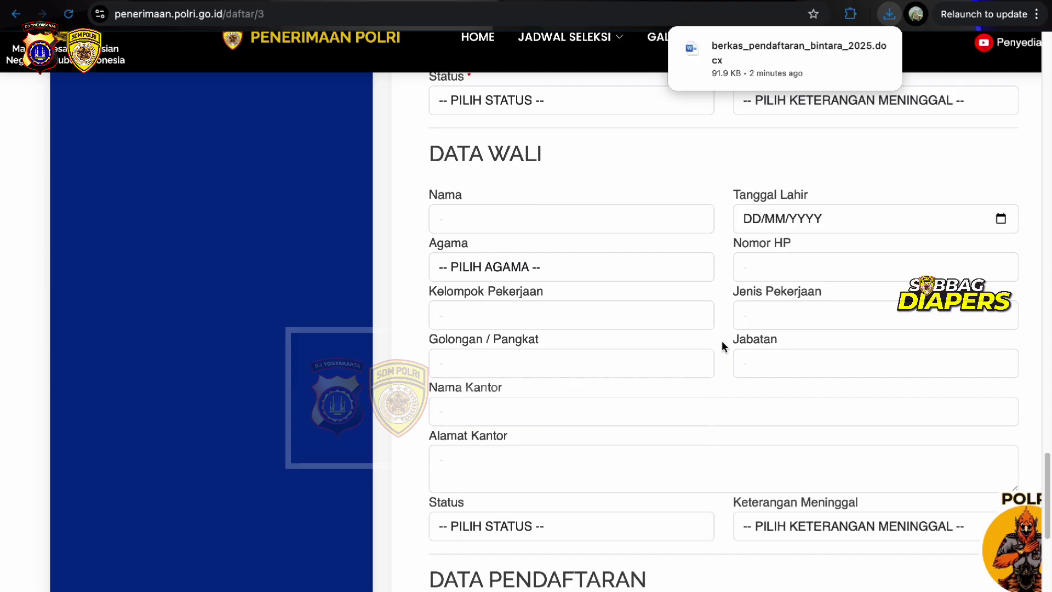
scroll(722, 346, down, 1)
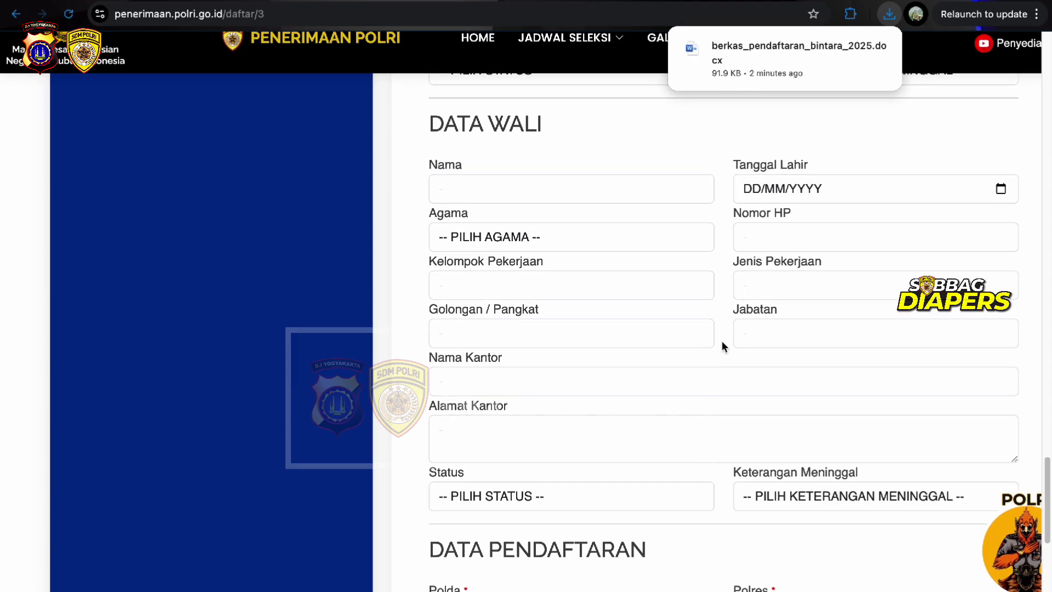
scroll(721, 294, up, 6)
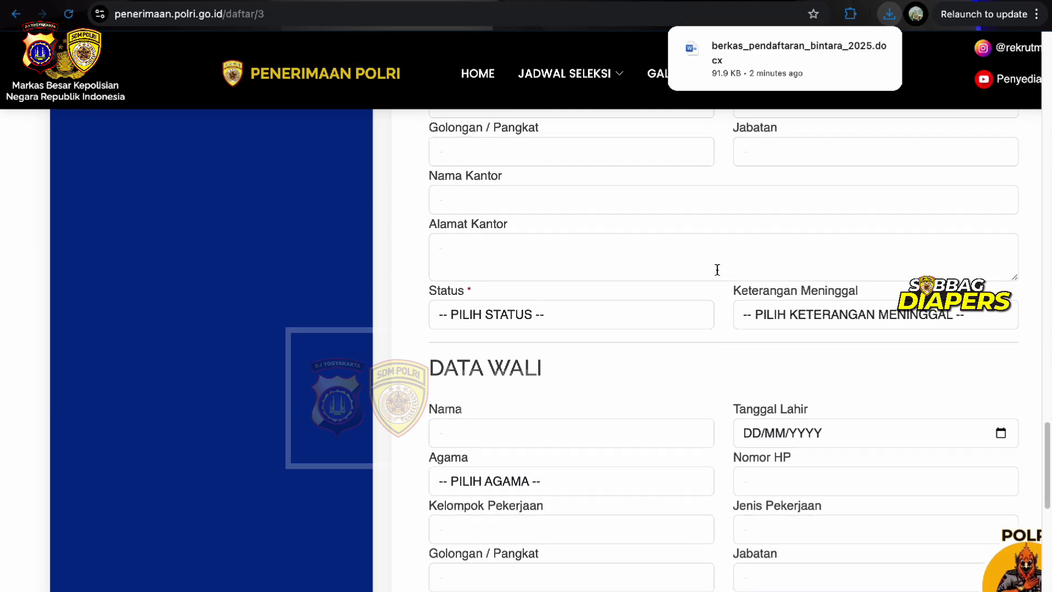
scroll(728, 221, up, 7)
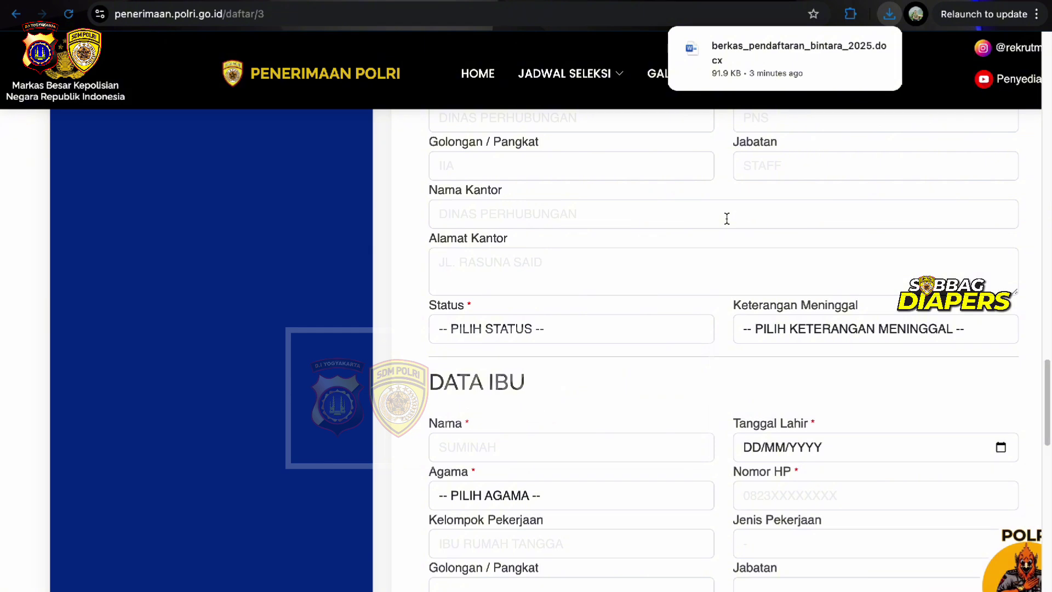
scroll(726, 218, down, 3)
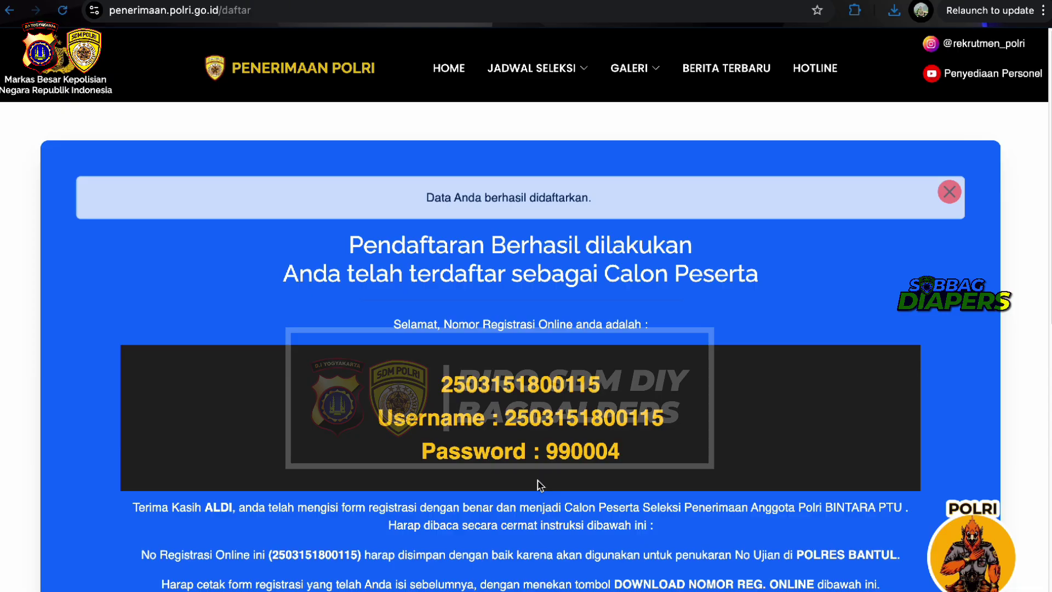
Read through the registration success page and proceed to the participant login.
scroll(540, 485, down, 10)
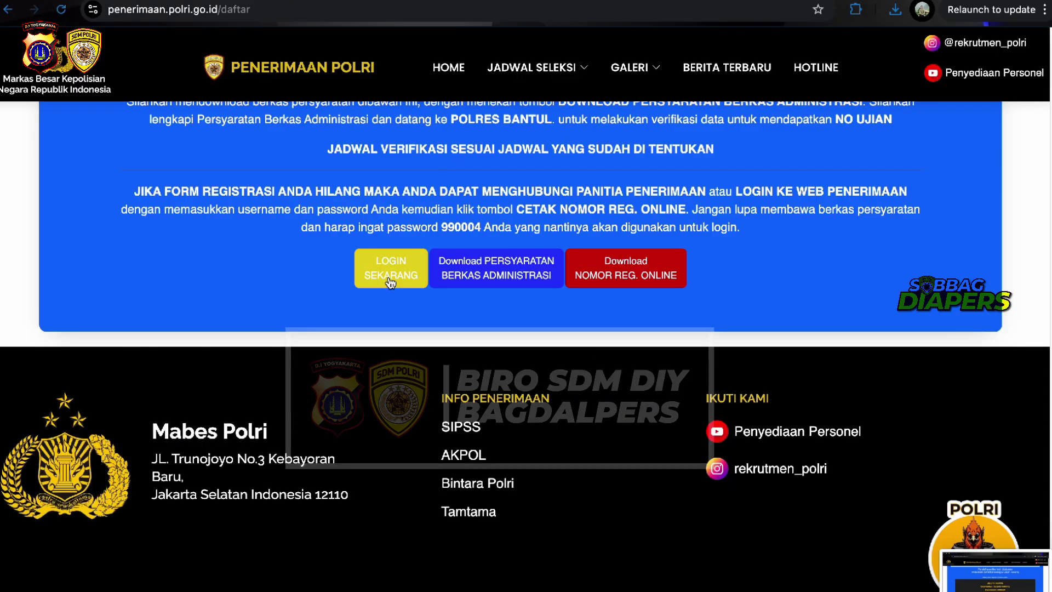
click(390, 280)
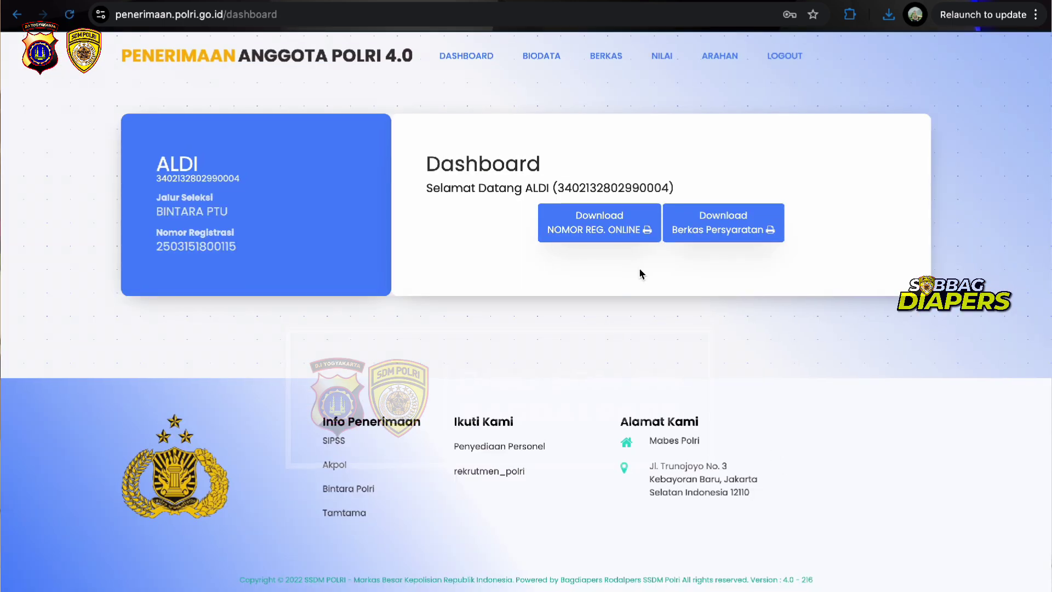
Open the Nomor Reg. Online document from the dashboard, review its registration details and close it.
click(625, 232)
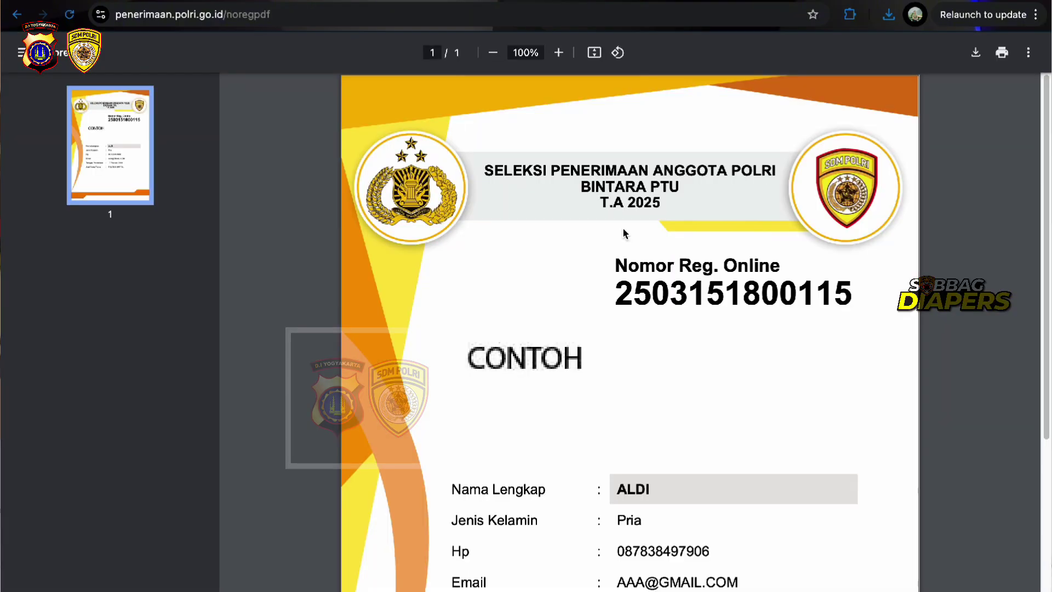
scroll(538, 371, down, 3)
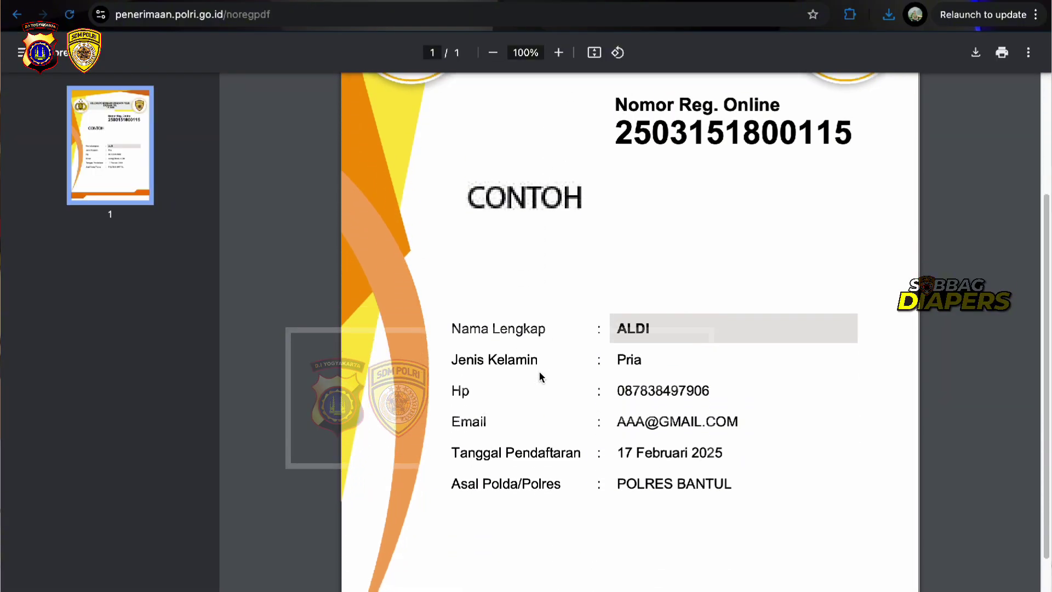
scroll(540, 374, down, 2)
scroll(540, 375, up, 5)
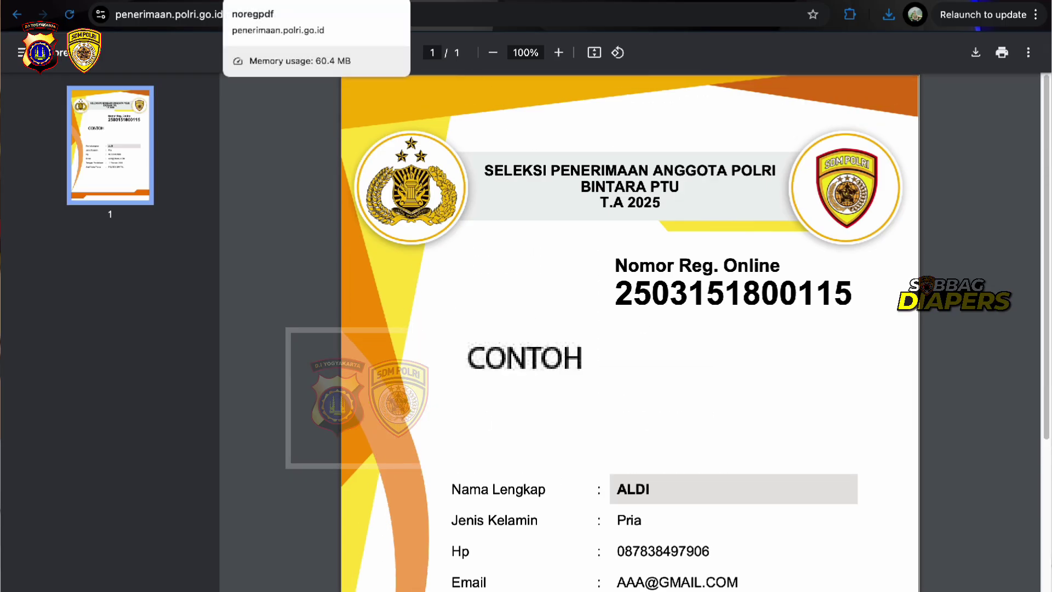
click(395, 1)
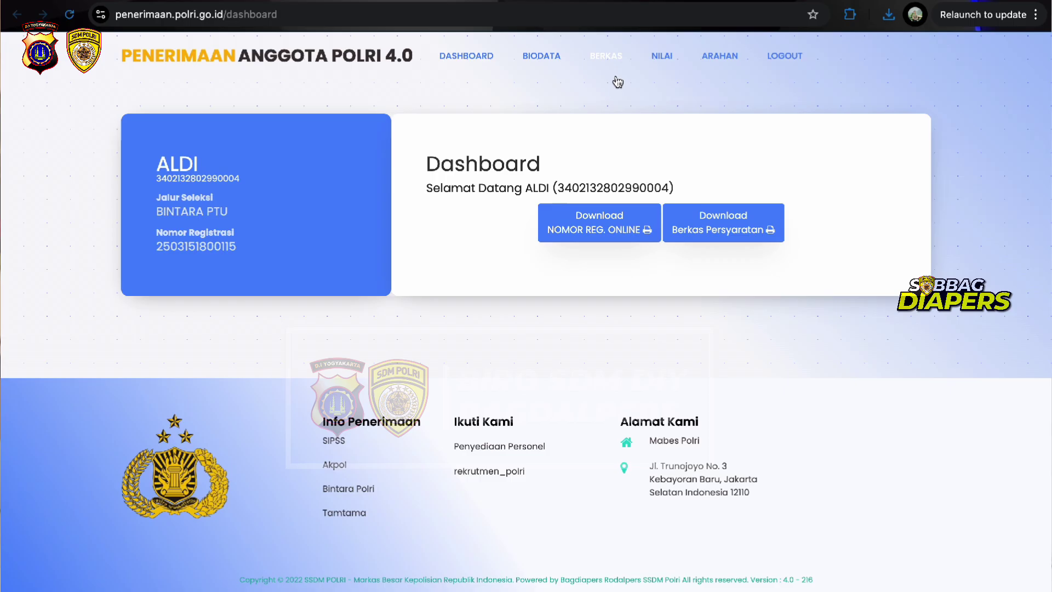
Open the participant's Berkas page and review the list of documents required for upload.
click(604, 57)
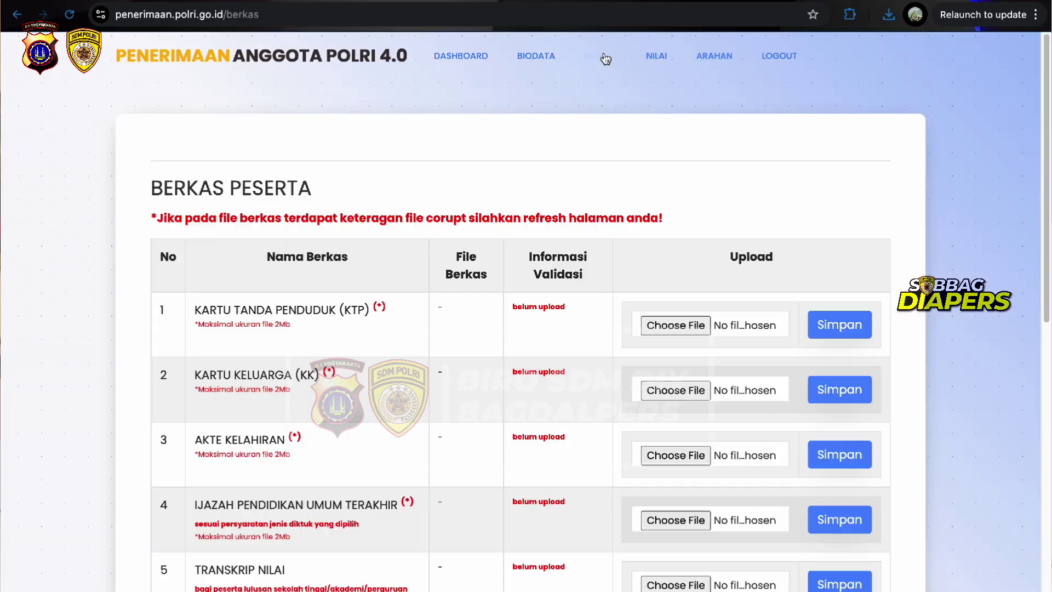
scroll(542, 271, down, 3)
scroll(543, 271, down, 7)
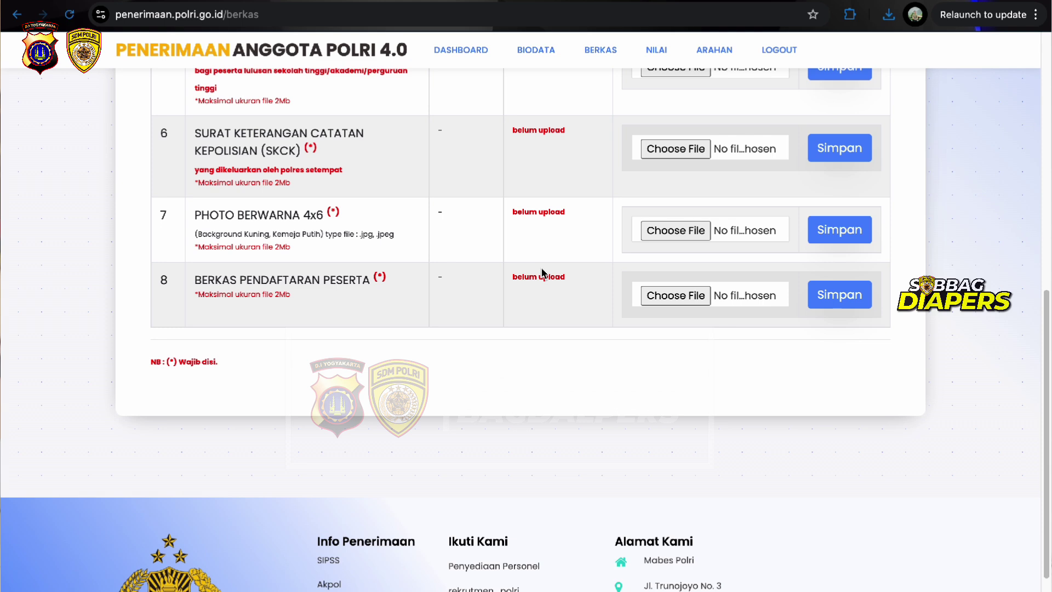
scroll(542, 272, up, 8)
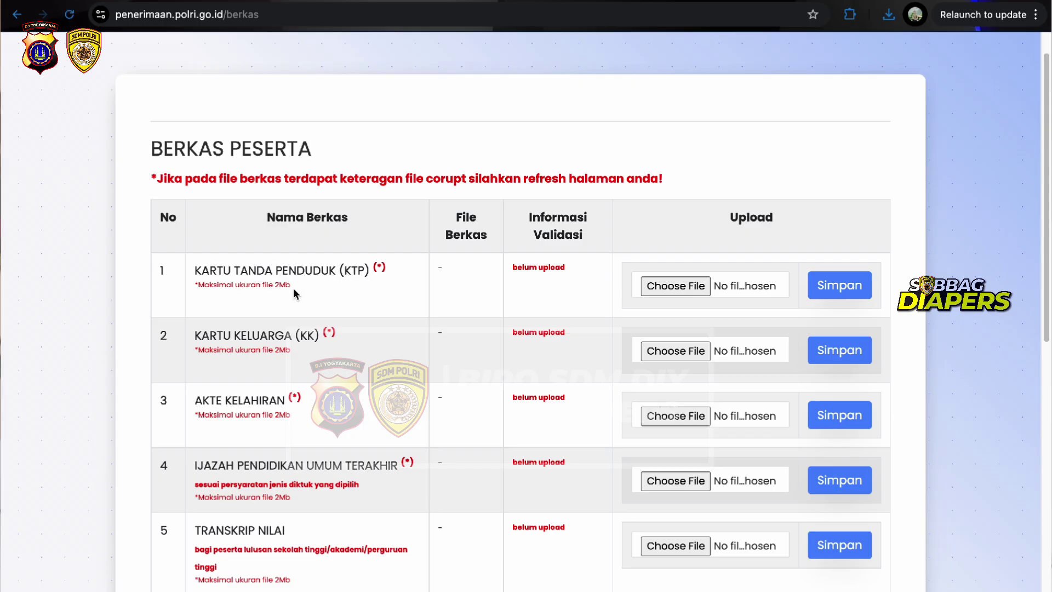
scroll(379, 282, down, 1)
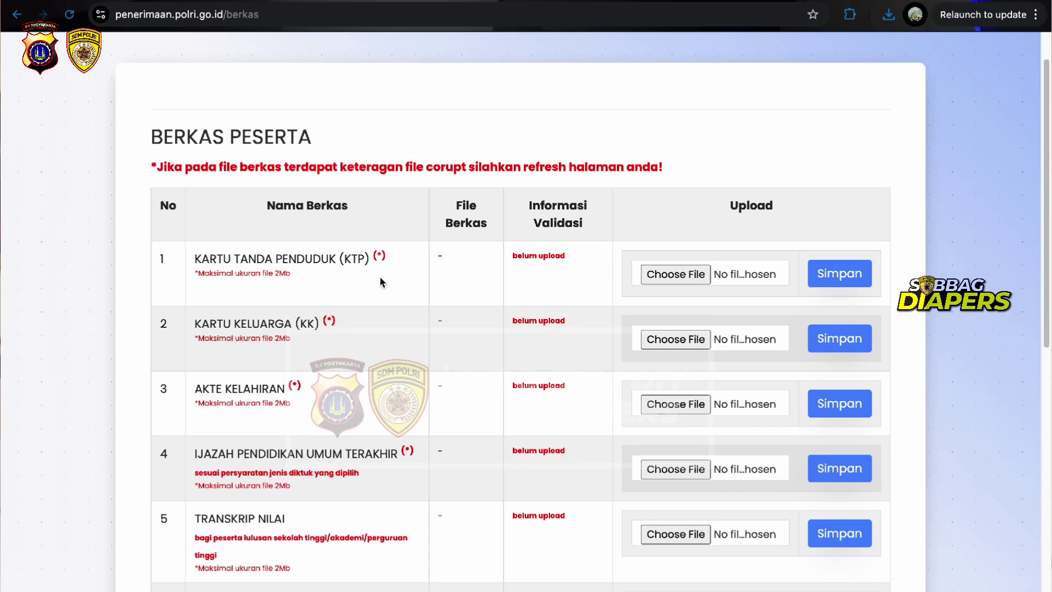
Upload Untitled-2-01.jpg as the Kartu Tanda Penduduk (KTP) document and check its validation status.
click(677, 274)
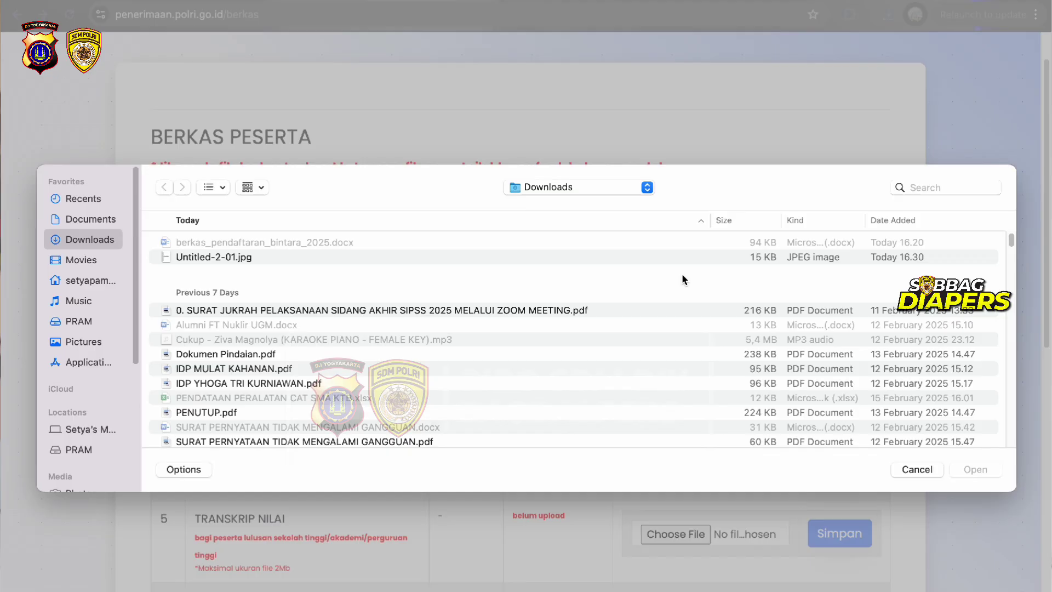
click(256, 257)
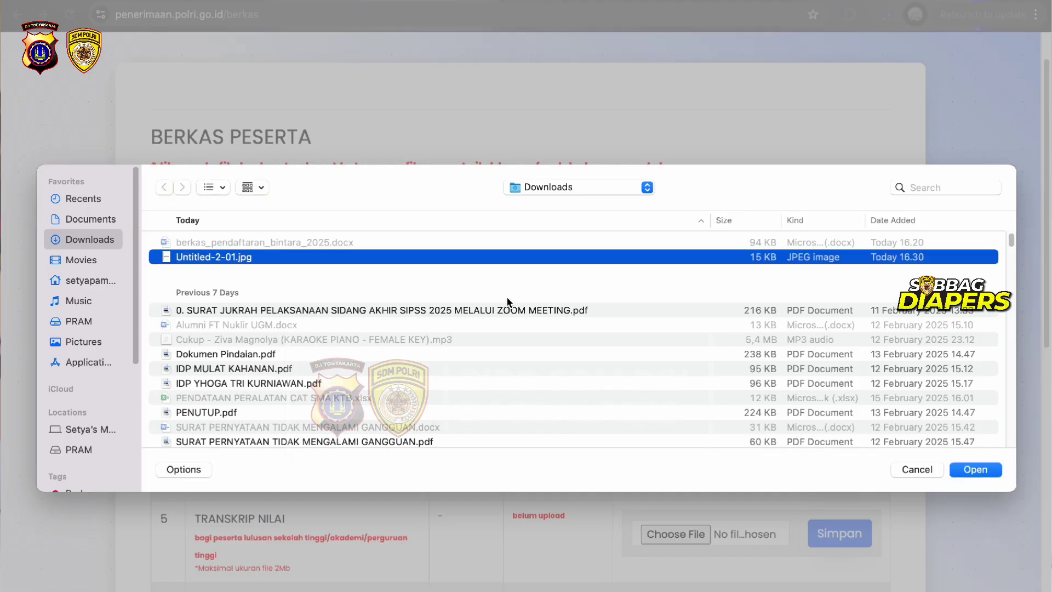
click(979, 469)
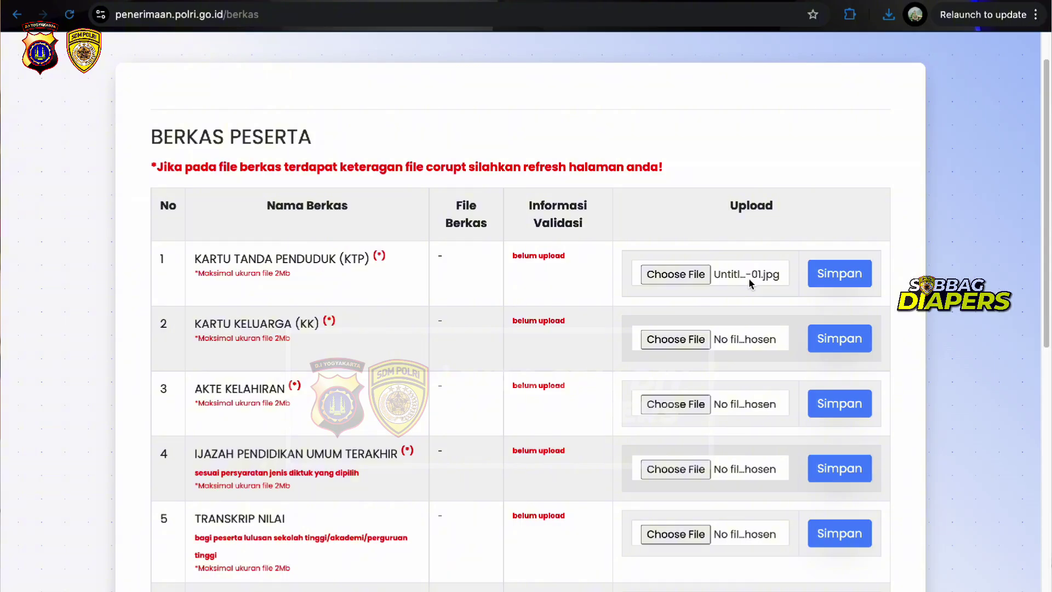
click(829, 273)
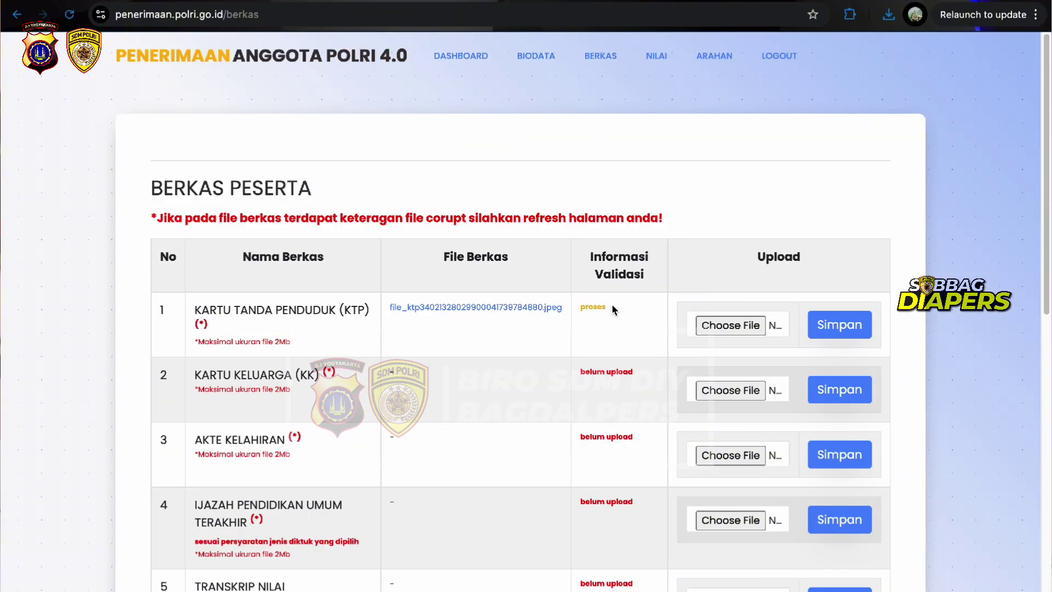
double_click(597, 304)
click(628, 310)
Upload Untitled-2-01.jpg as the Kartu Keluarga (KK) document and save it.
scroll(628, 310, down, 3)
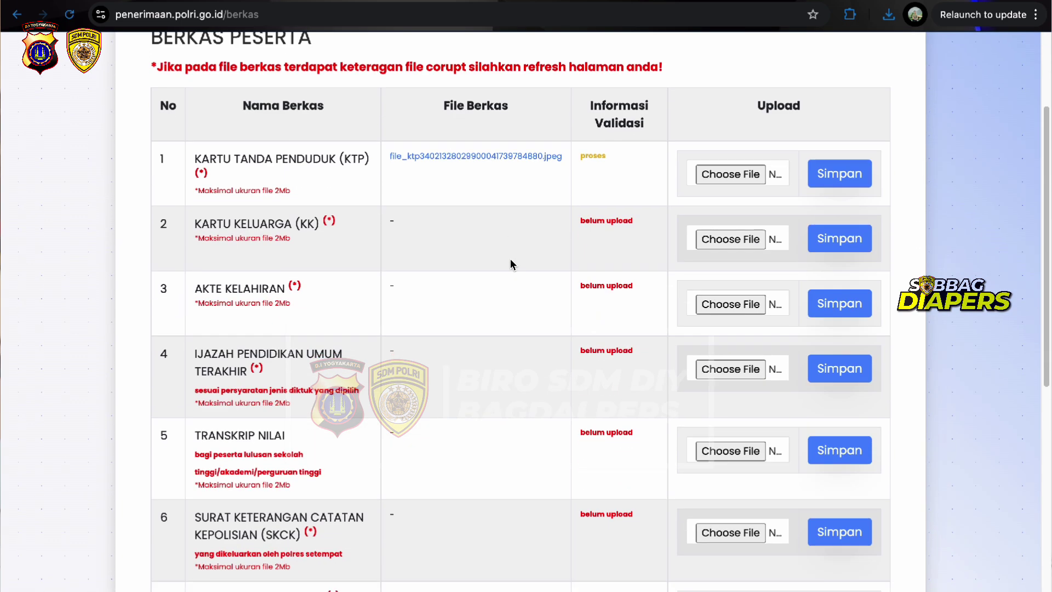
scroll(511, 259, down, 2)
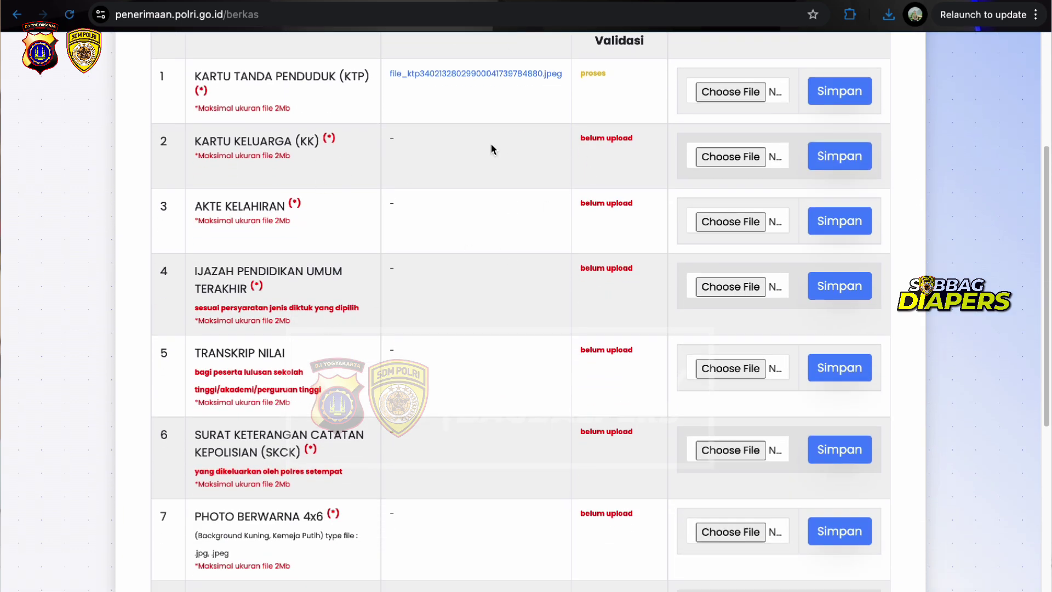
click(699, 153)
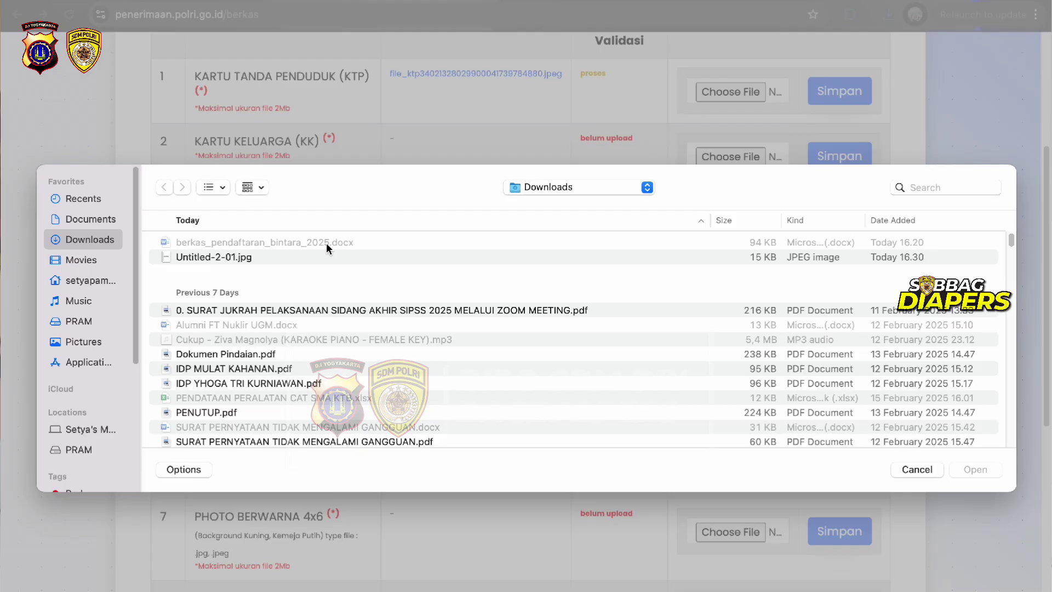
click(314, 257)
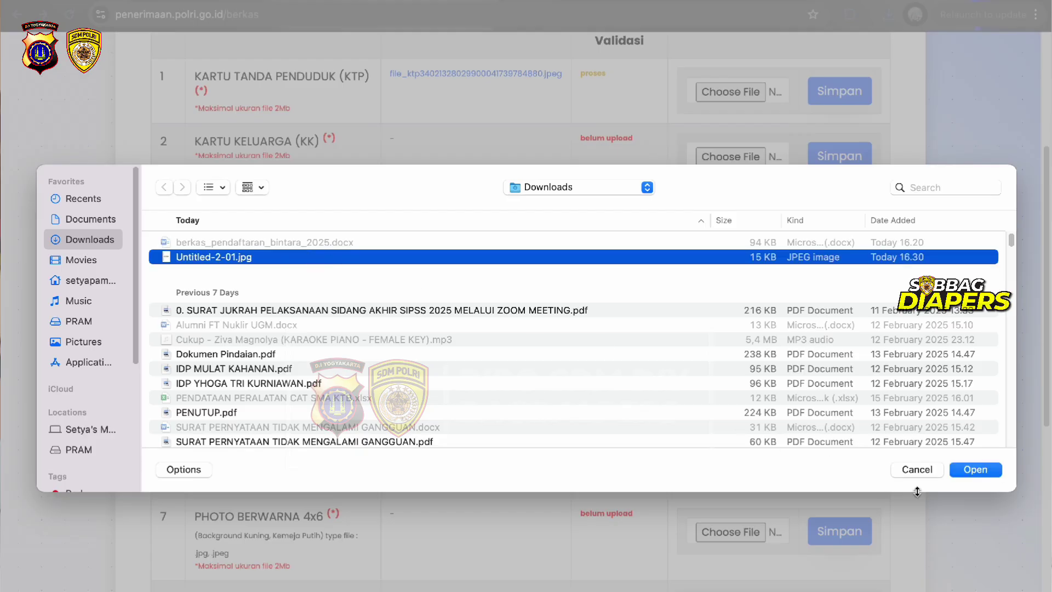
click(963, 469)
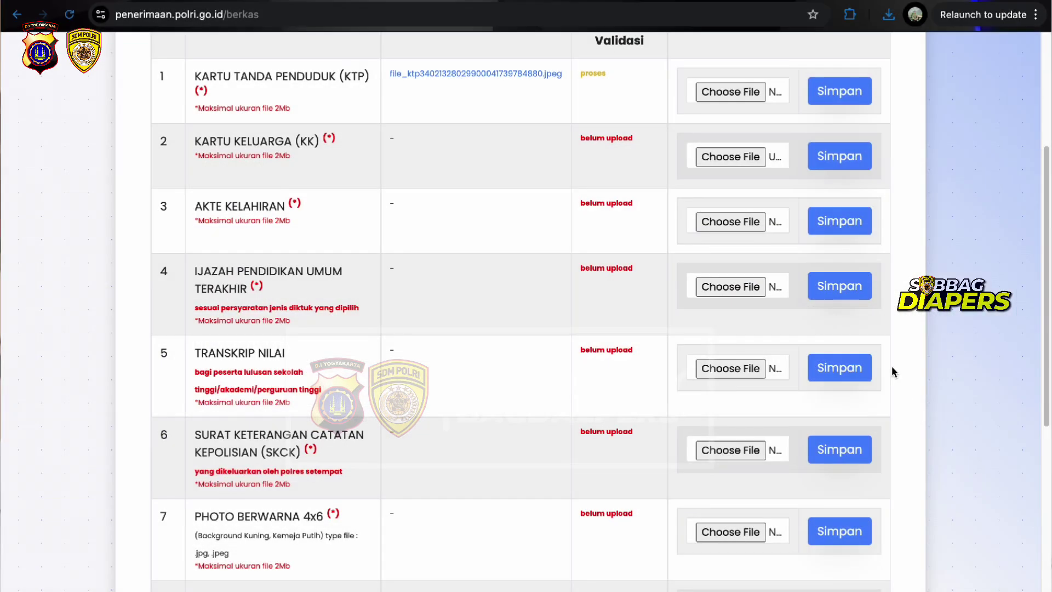
click(850, 161)
Upload Untitled-2-01.jpg as the Akte Kelahiran document and save it.
scroll(612, 352, down, 2)
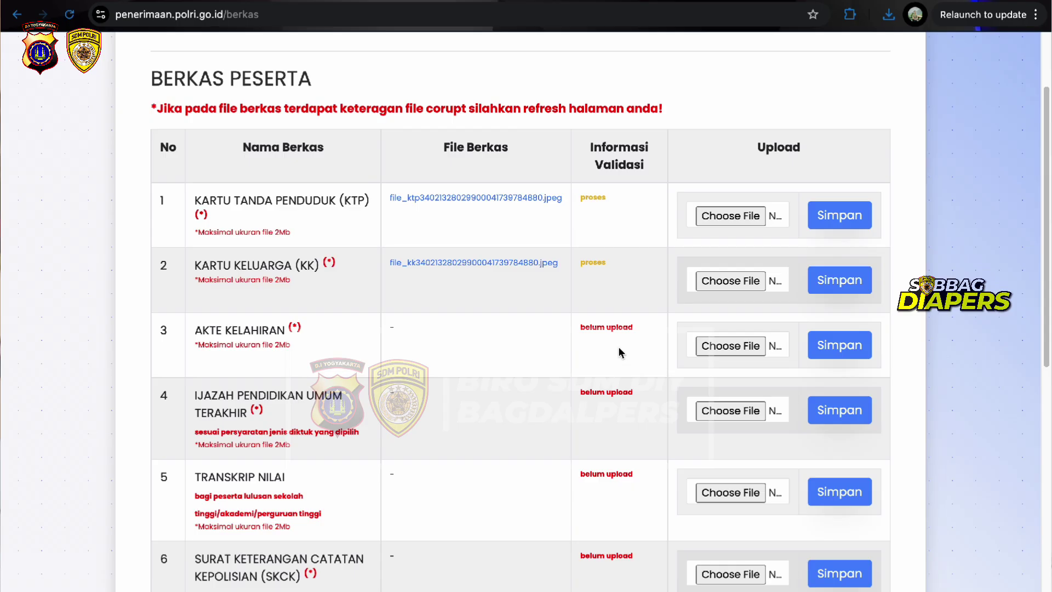
click(723, 345)
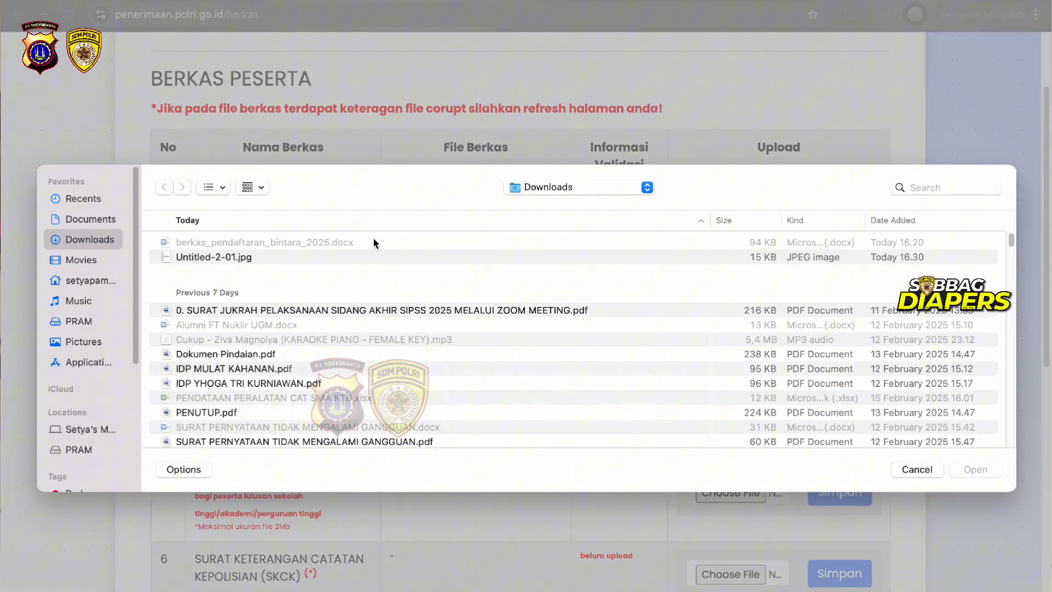
click(377, 258)
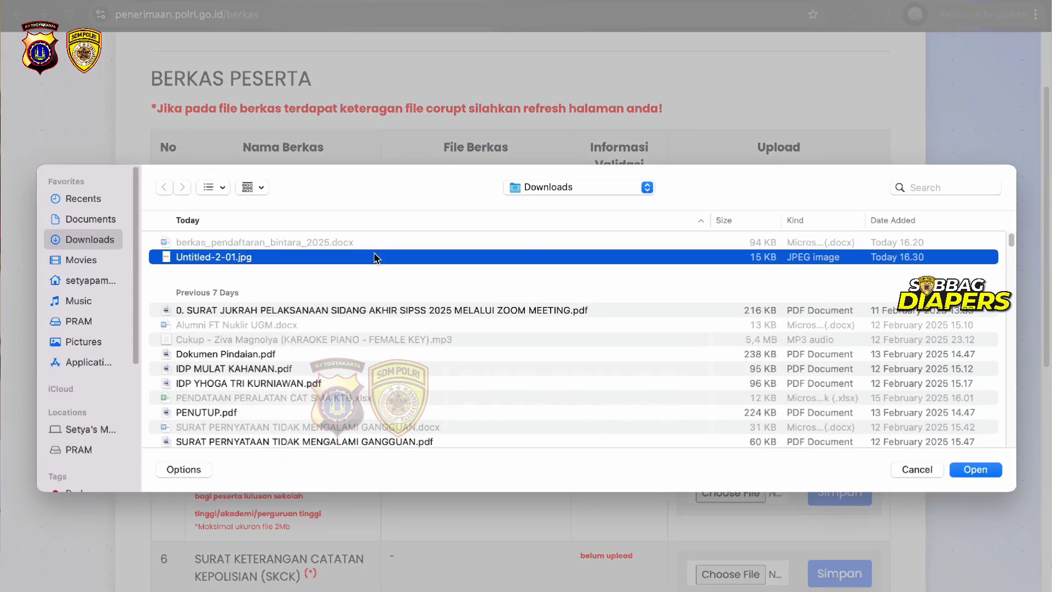
click(956, 469)
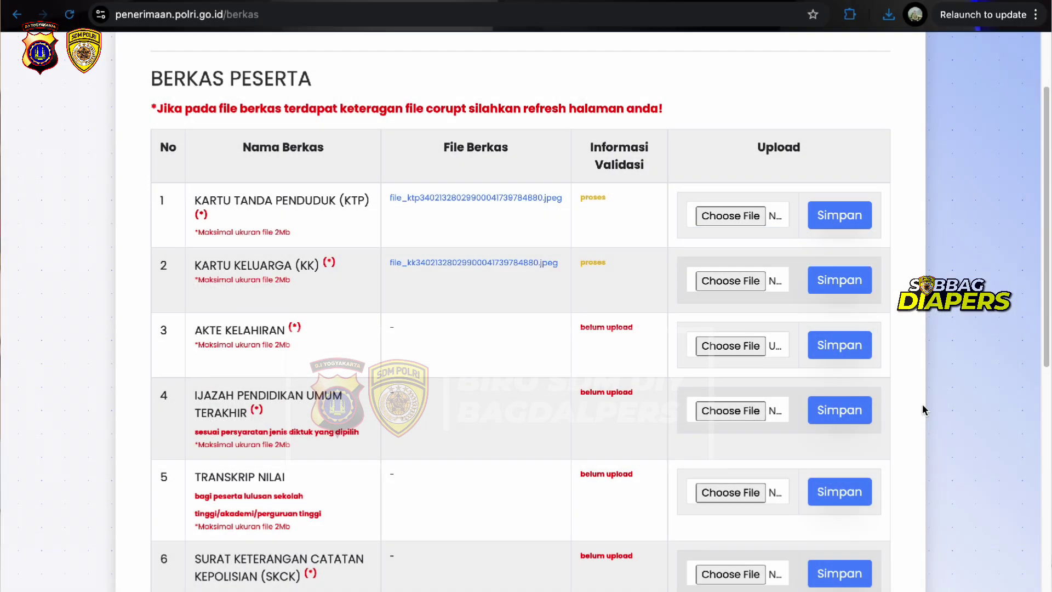
click(844, 345)
scroll(708, 437, down, 2)
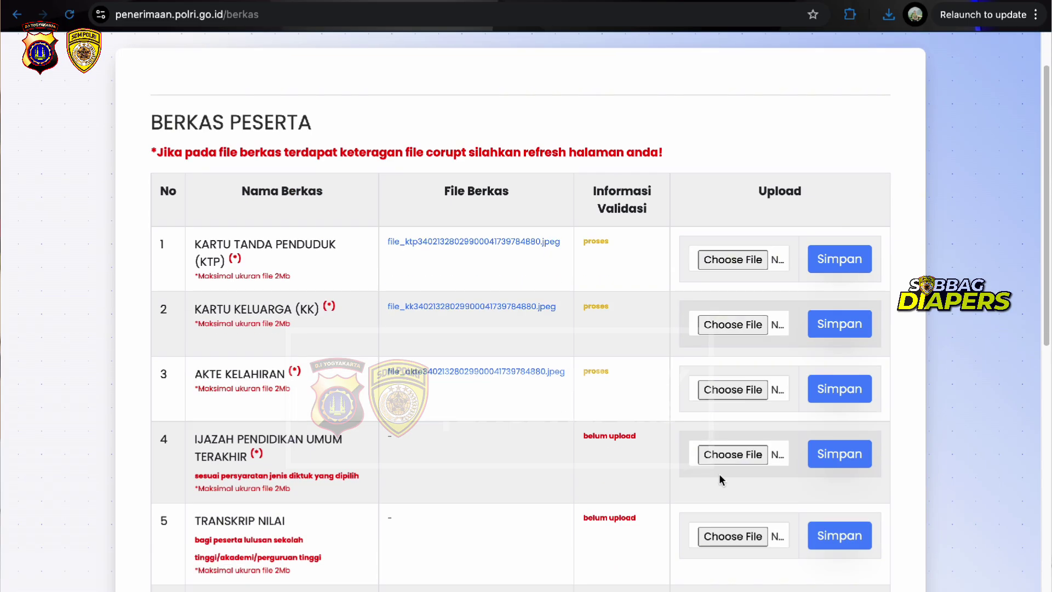
scroll(484, 455, down, 3)
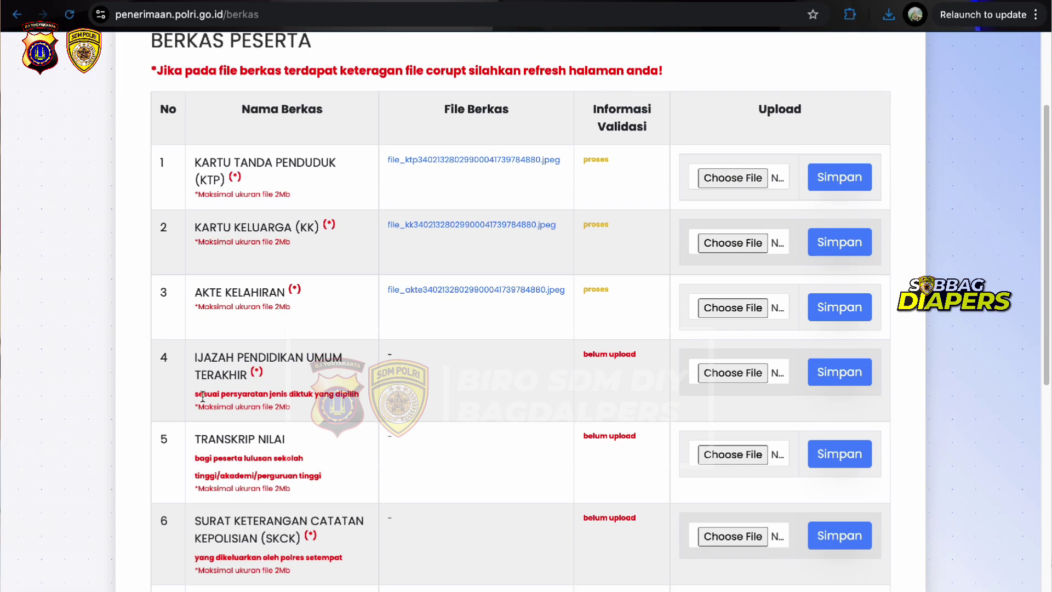
Upload Untitled-2-01.jpg as the Ijazah Pendidikan Umum Terakhir document and save it.
scroll(605, 354, down, 1)
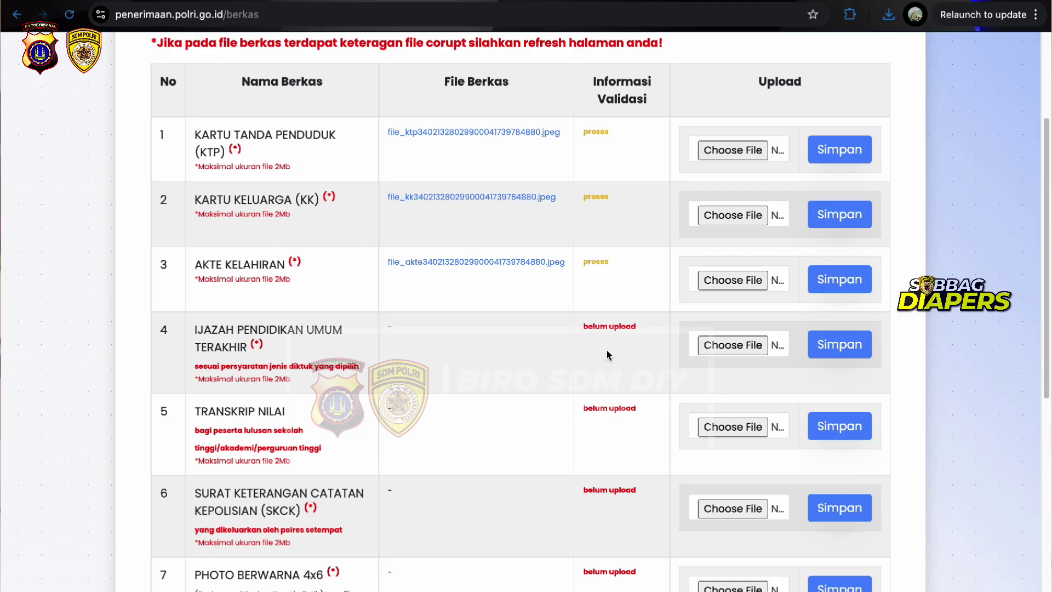
click(737, 345)
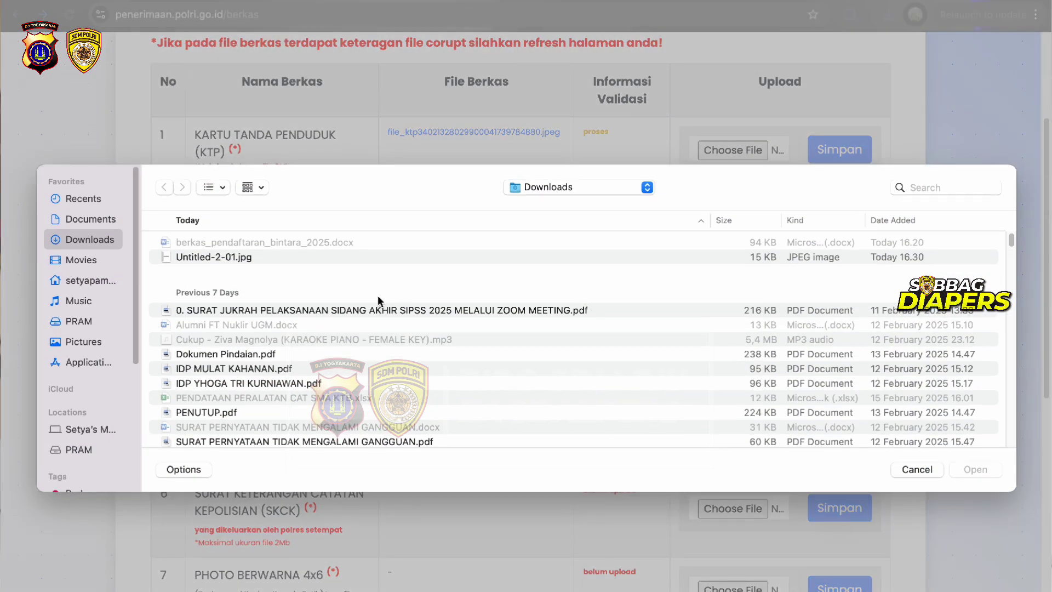
click(356, 256)
click(977, 469)
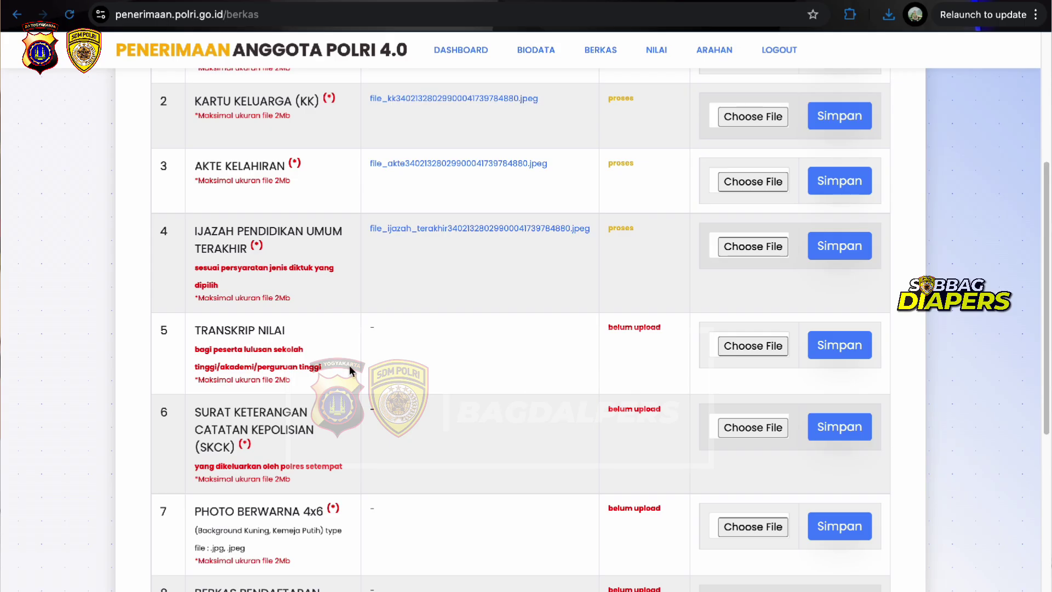
Upload Untitled-2-01.jpg as the Surat Keterangan Catatan Kepolisian (SKCK) document and save it.
scroll(351, 370, down, 2)
click(723, 346)
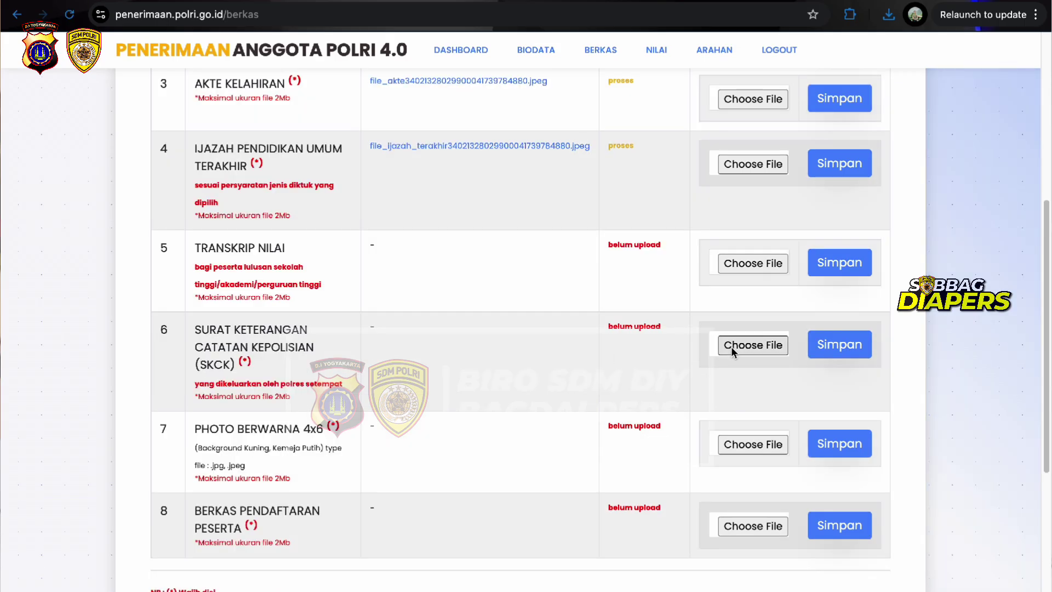
click(401, 257)
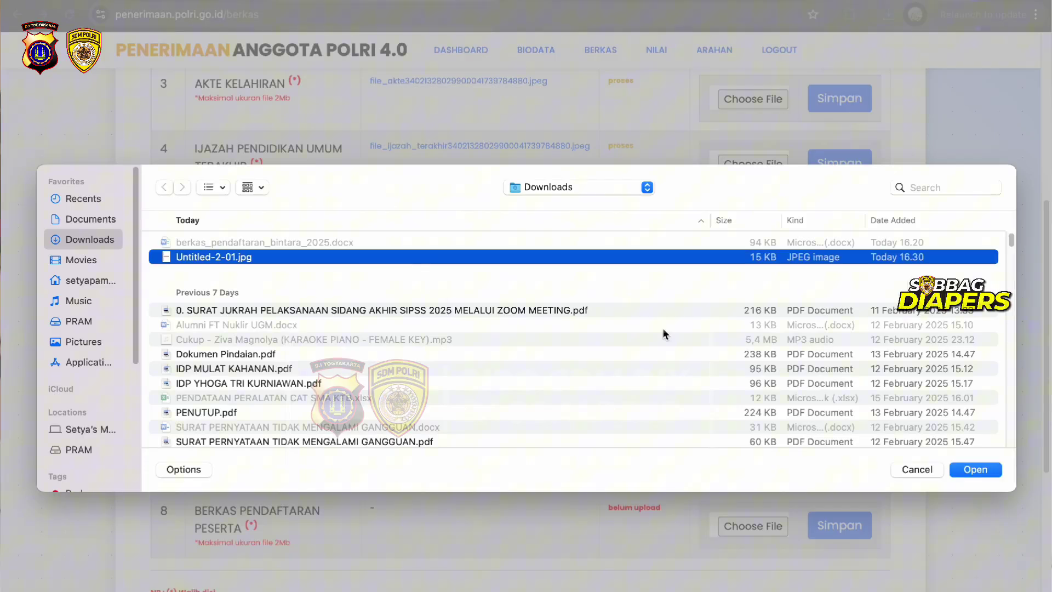
click(971, 467)
click(826, 347)
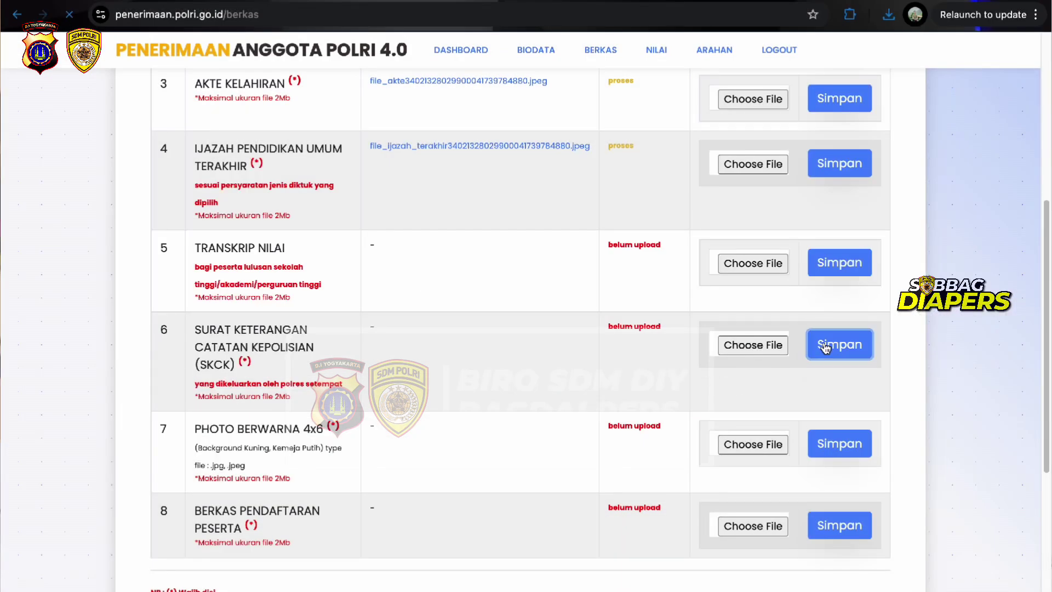
Upload Untitled-2-01.jpg as the Photo Berwarna 4x6 document and save it.
click(758, 399)
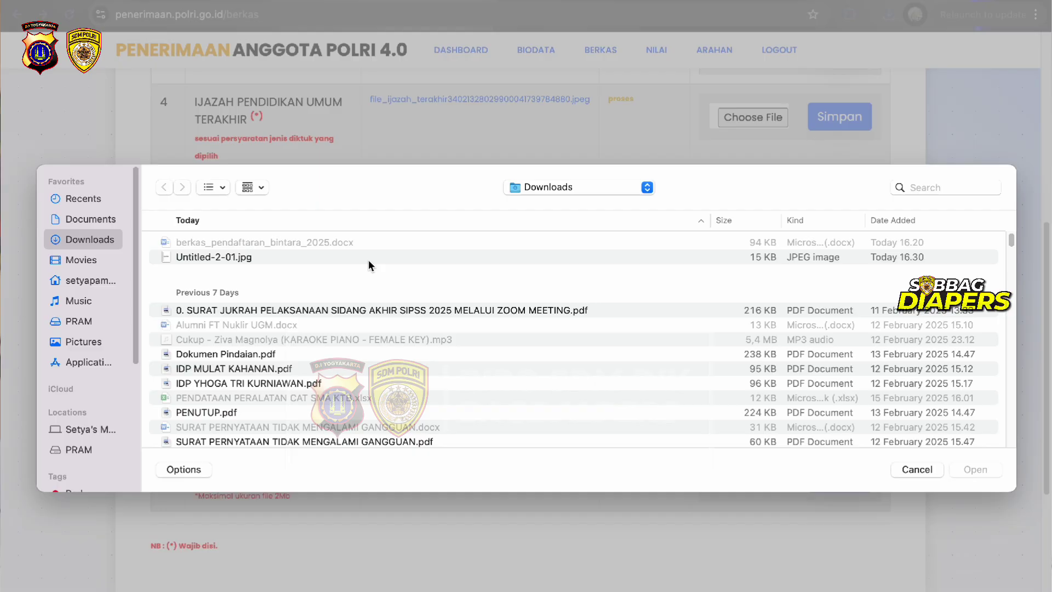
click(416, 257)
click(969, 469)
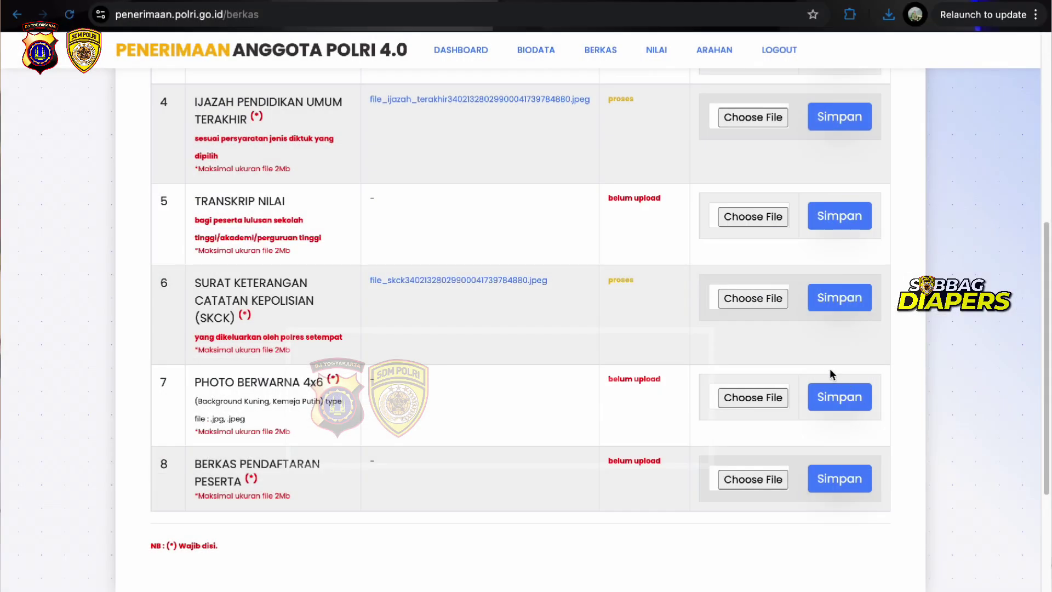
click(840, 403)
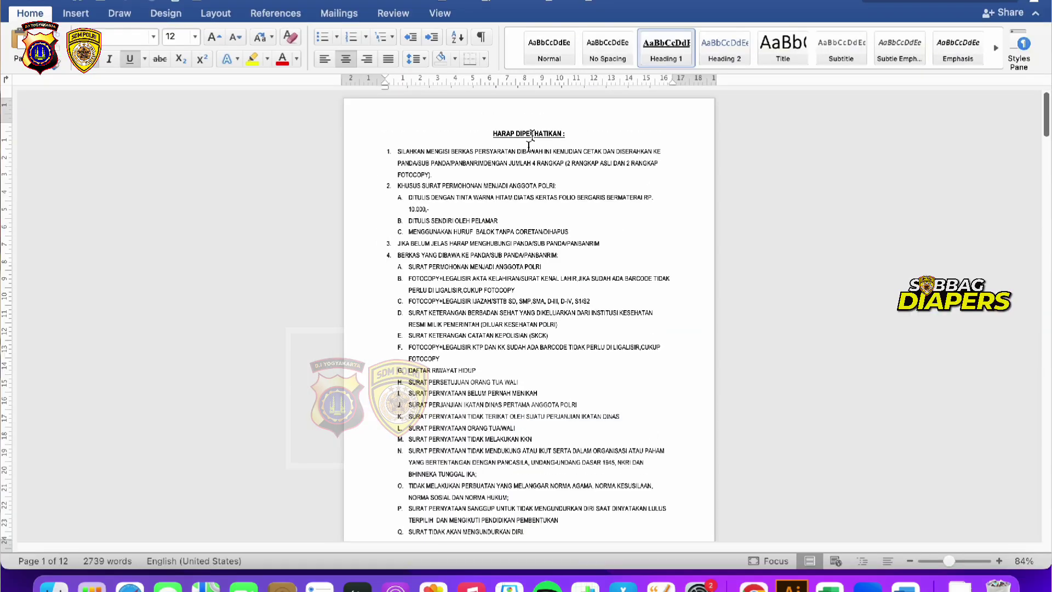
In the Word document of registration forms, read the HARAP DIPERHATIKAN instructions, the list of required files and the application letter rules.
scroll(511, 201, up, 5)
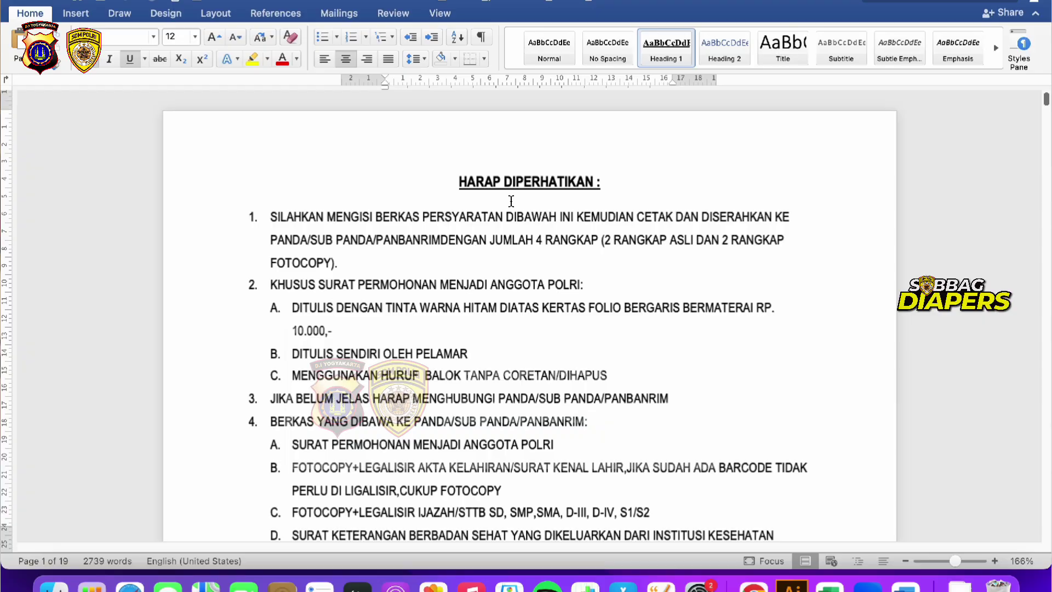
scroll(331, 203, down, 5)
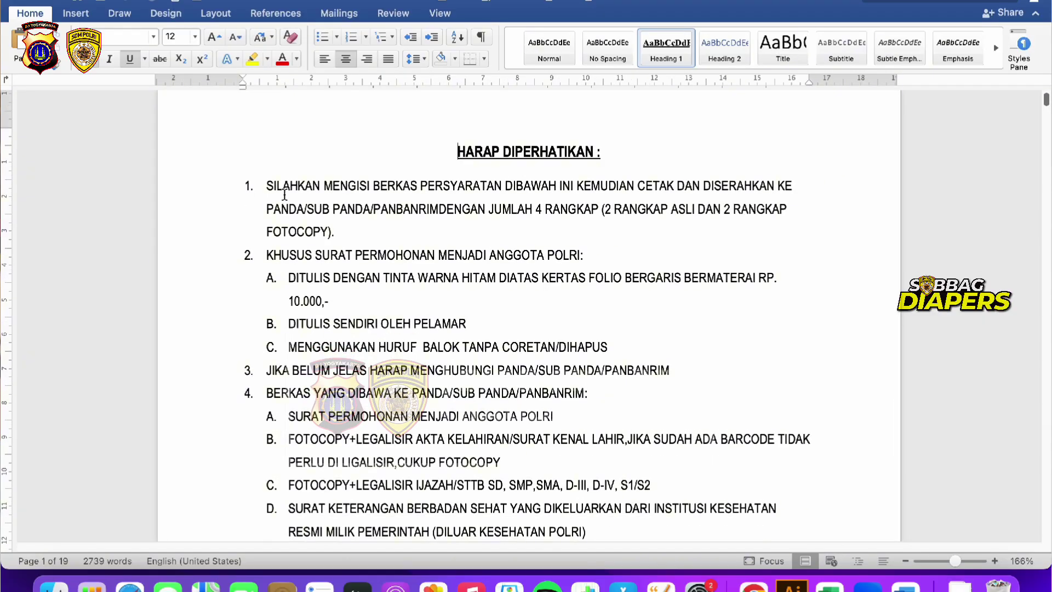
scroll(284, 194, down, 5)
scroll(340, 233, down, 5)
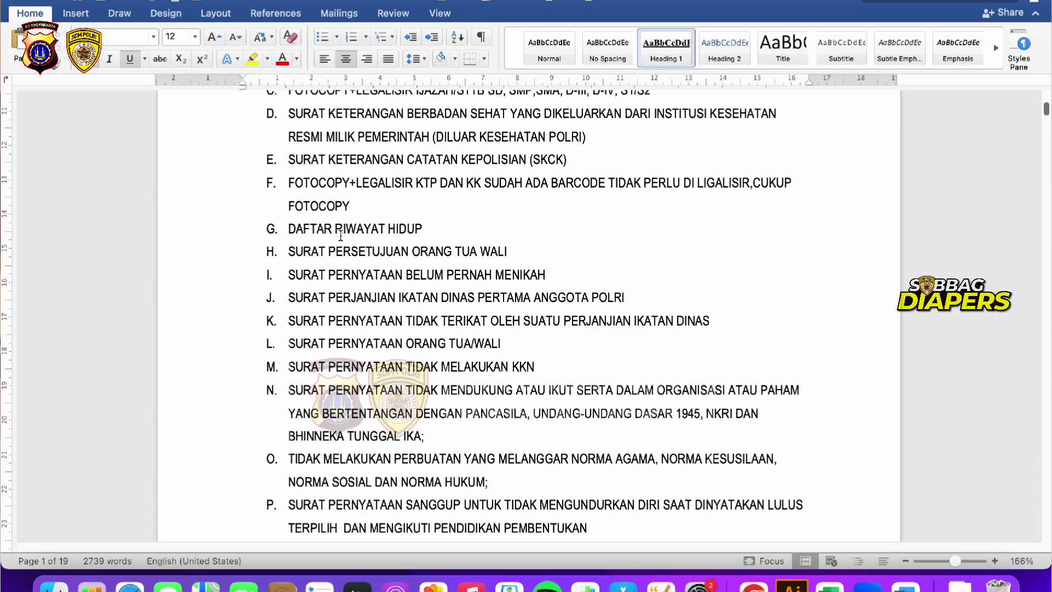
click(341, 235)
scroll(340, 235, down, 8)
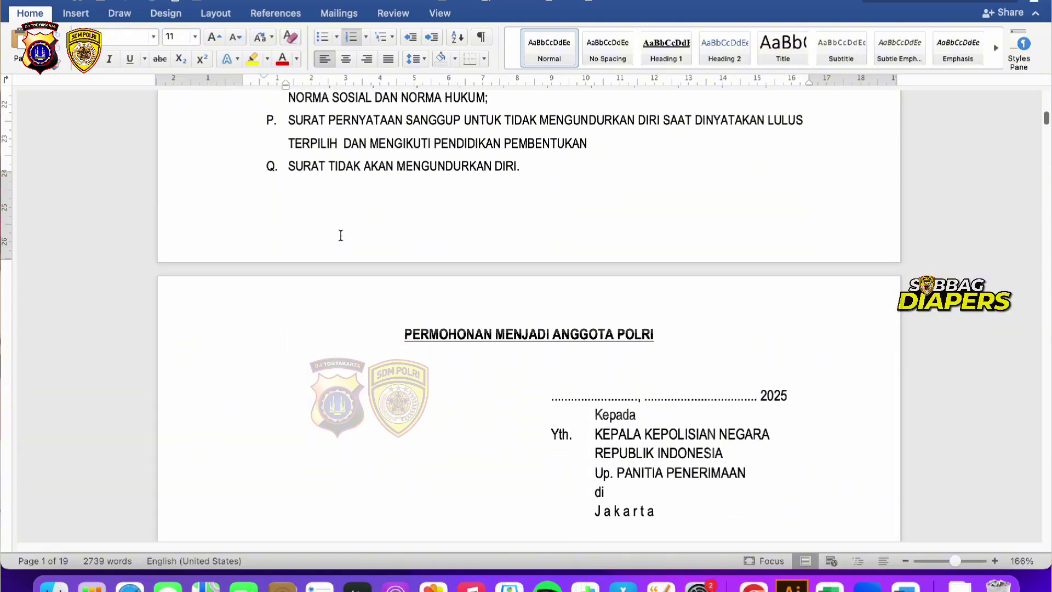
scroll(341, 235, up, 15)
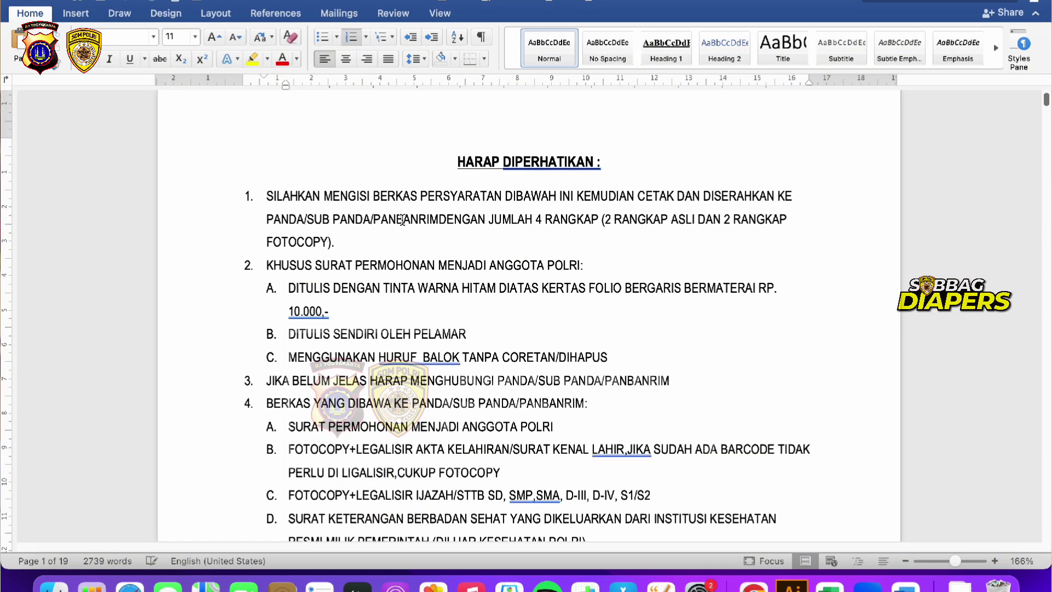
scroll(399, 219, up, 1)
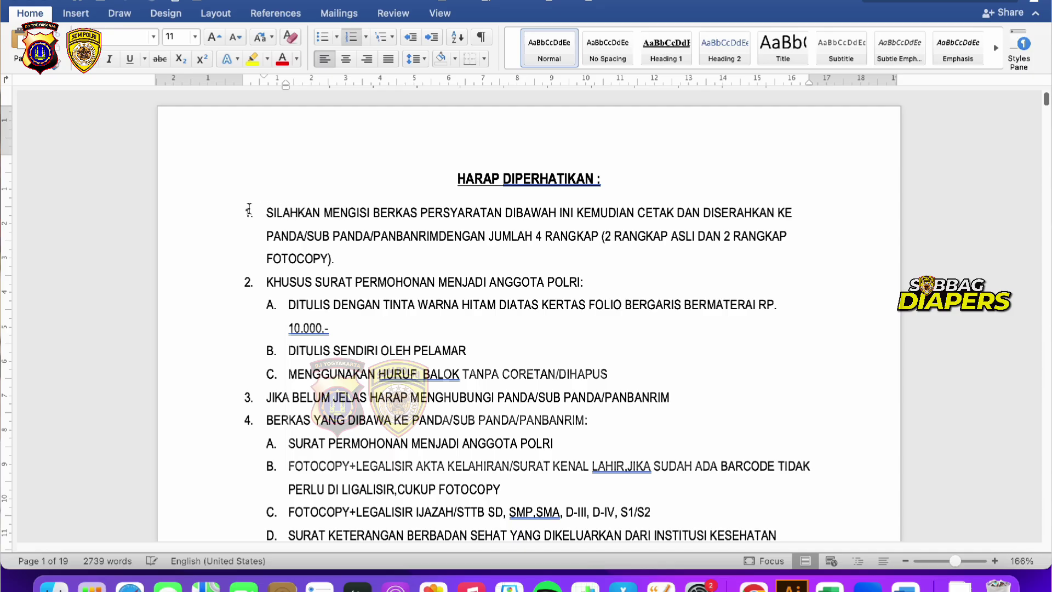
scroll(300, 263, down, 15)
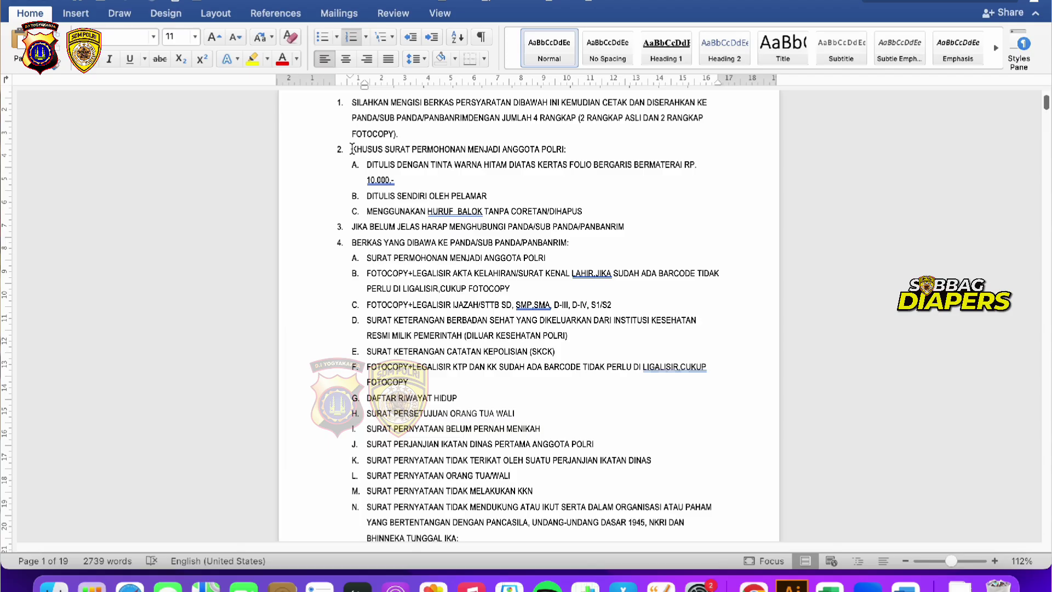
drag(352, 149, 541, 149)
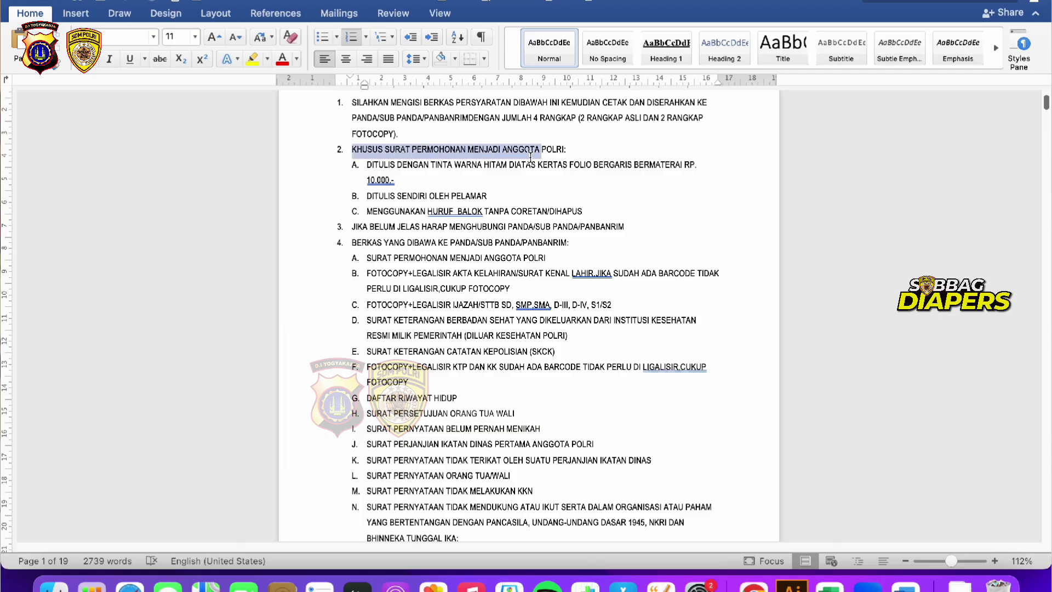
click(395, 166)
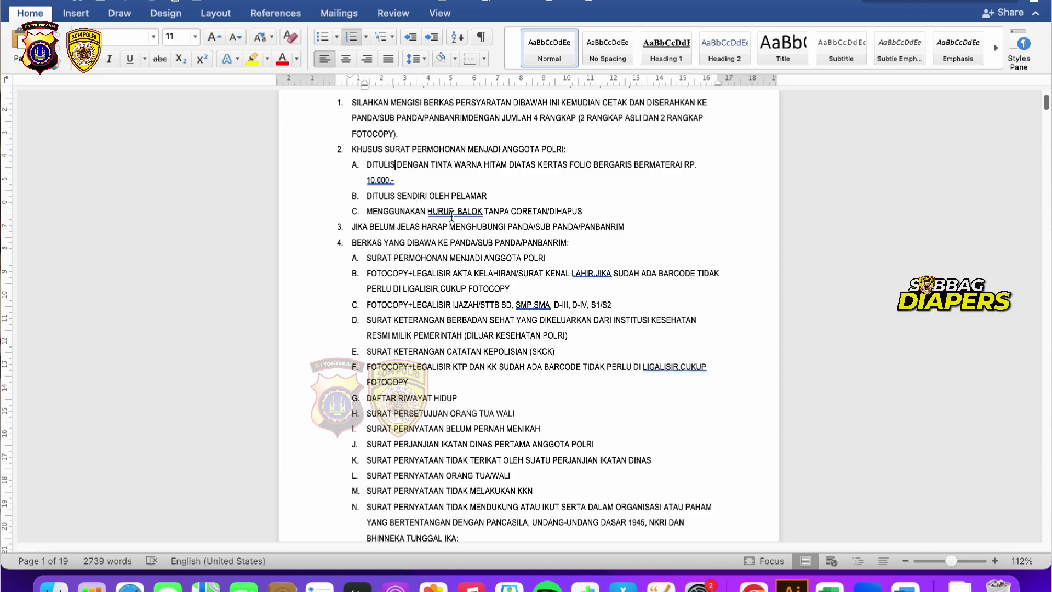
Review the Permohonan Menjadi Anggota Polri letter and the Surat Persetujuan Orang Tua / Wali form down to its signature block.
scroll(545, 217, down, 10)
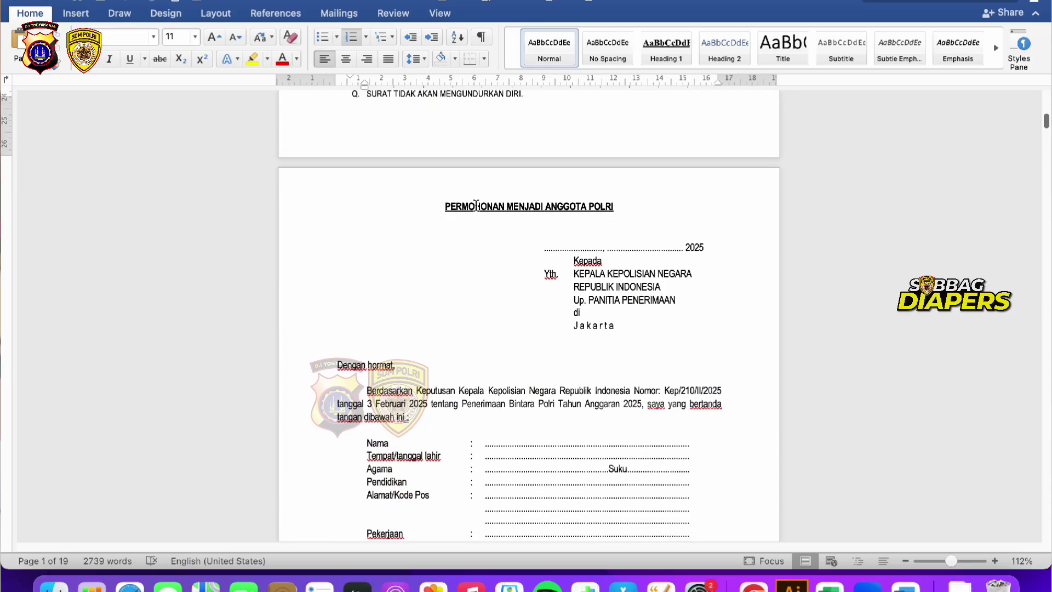
scroll(532, 226, down, 5)
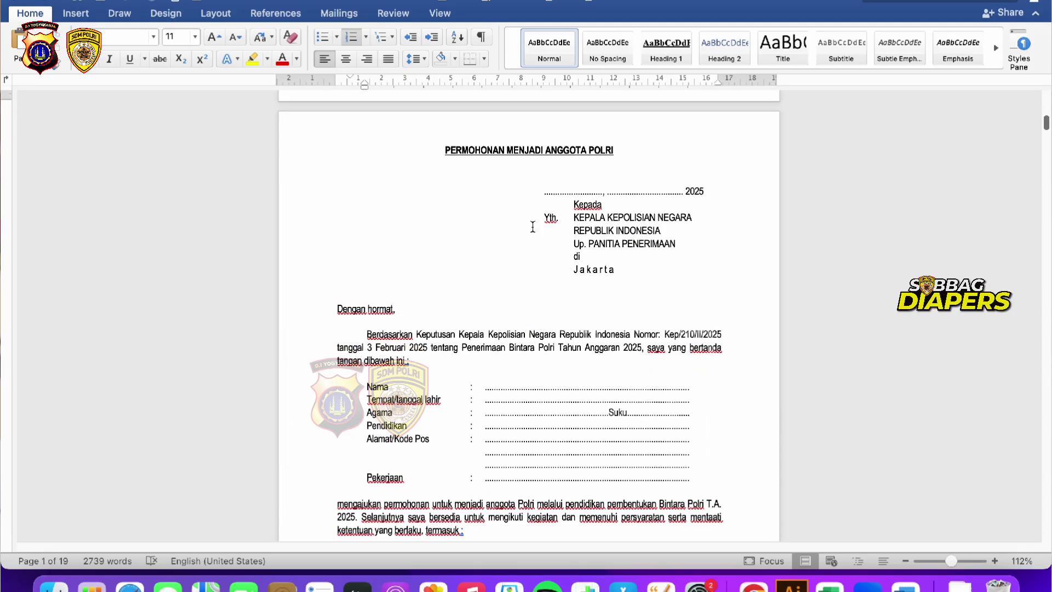
scroll(532, 226, down, 1)
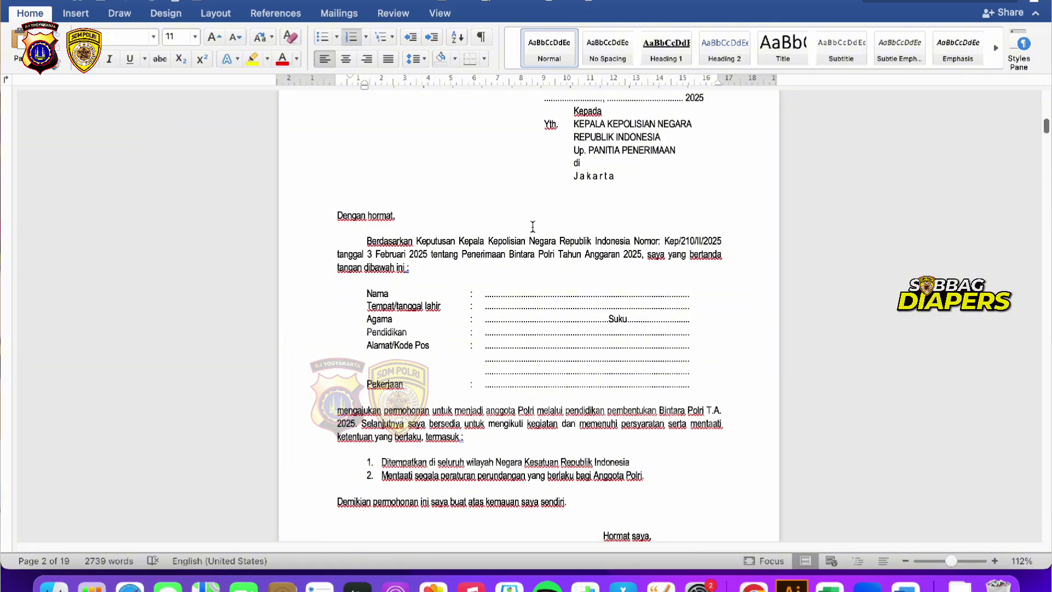
scroll(532, 226, down, 8)
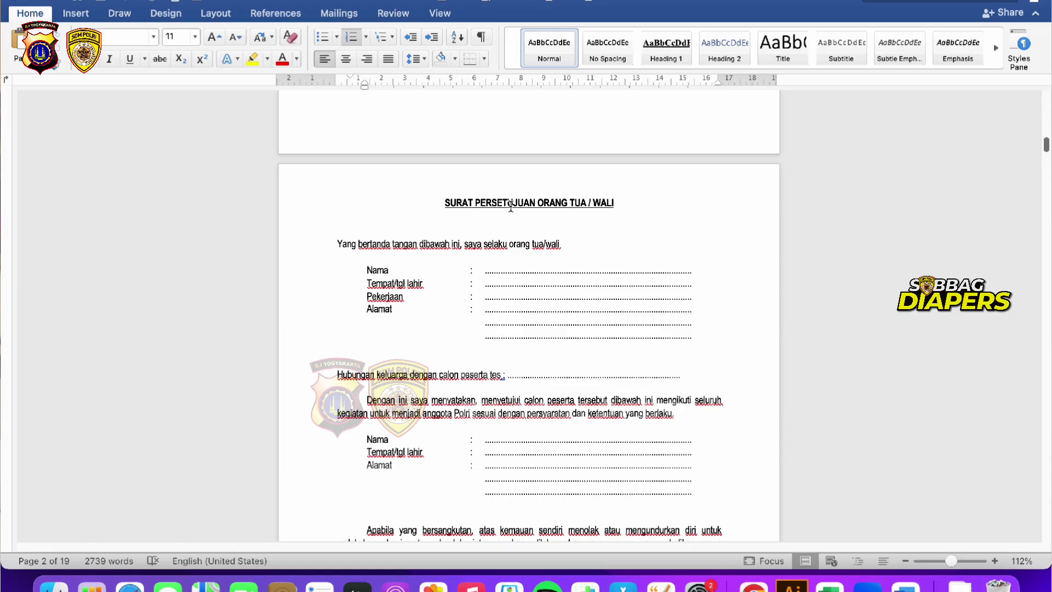
scroll(522, 277, down, 4)
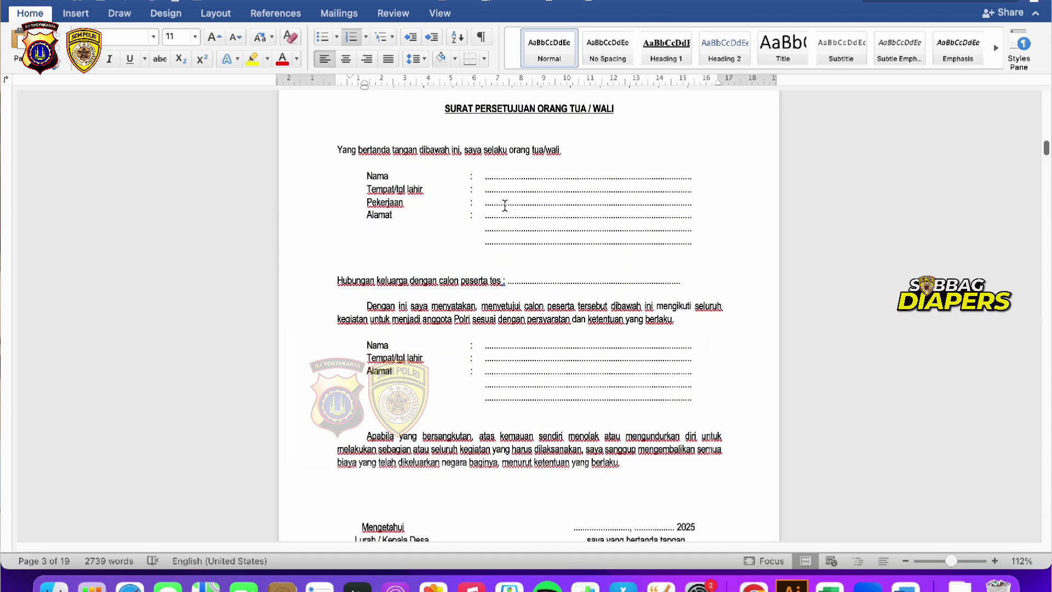
scroll(496, 364, down, 8)
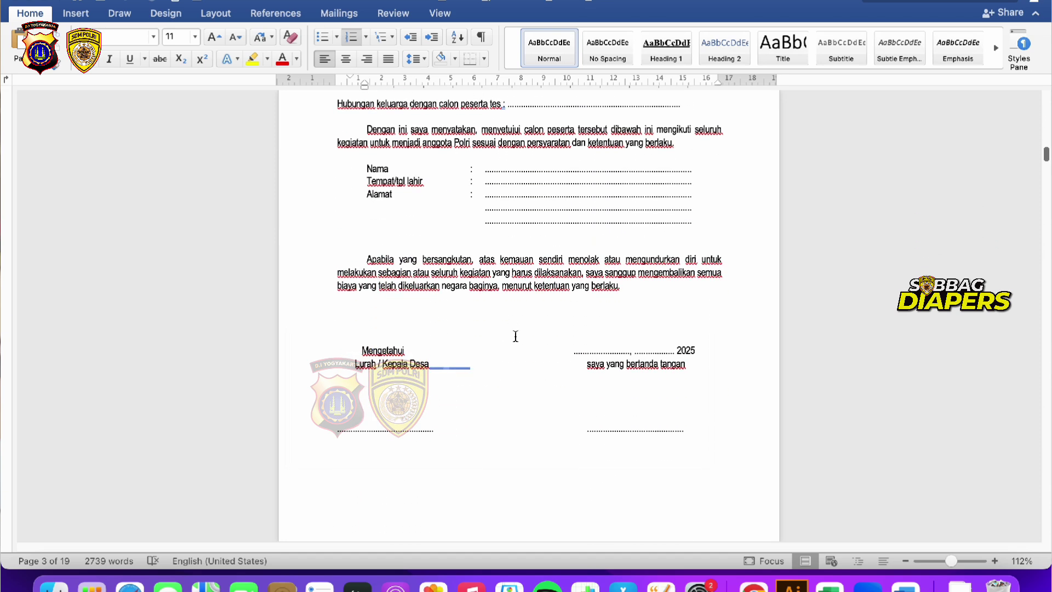
scroll(498, 436, down, 5)
scroll(498, 435, down, 3)
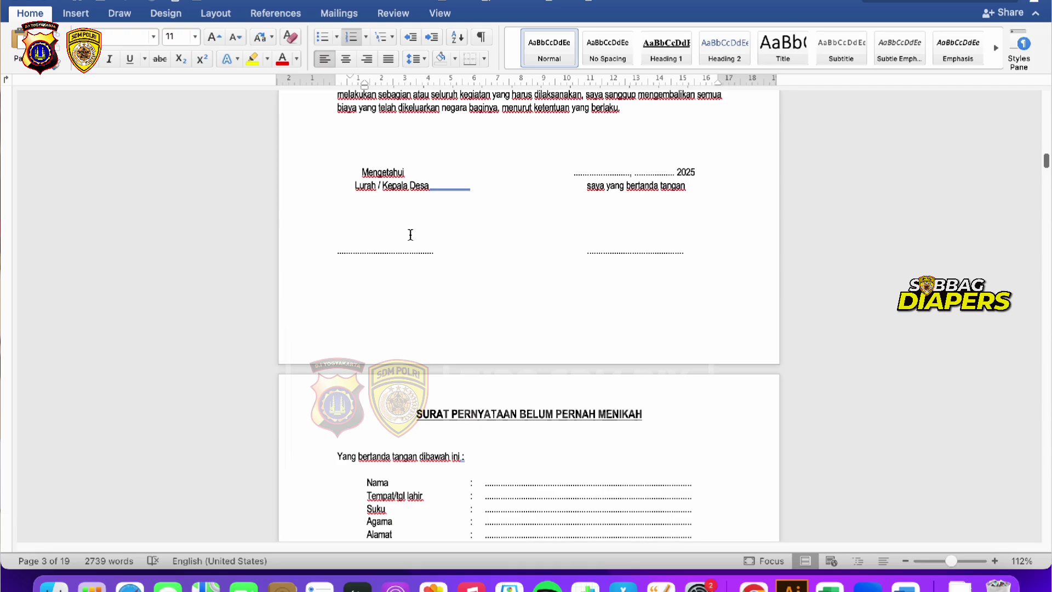
Review the Surat Pernyataan Belum Pernah Menikah form and its signature section, rechecking the signature block of the preceding parental consent form.
scroll(453, 259, down, 20)
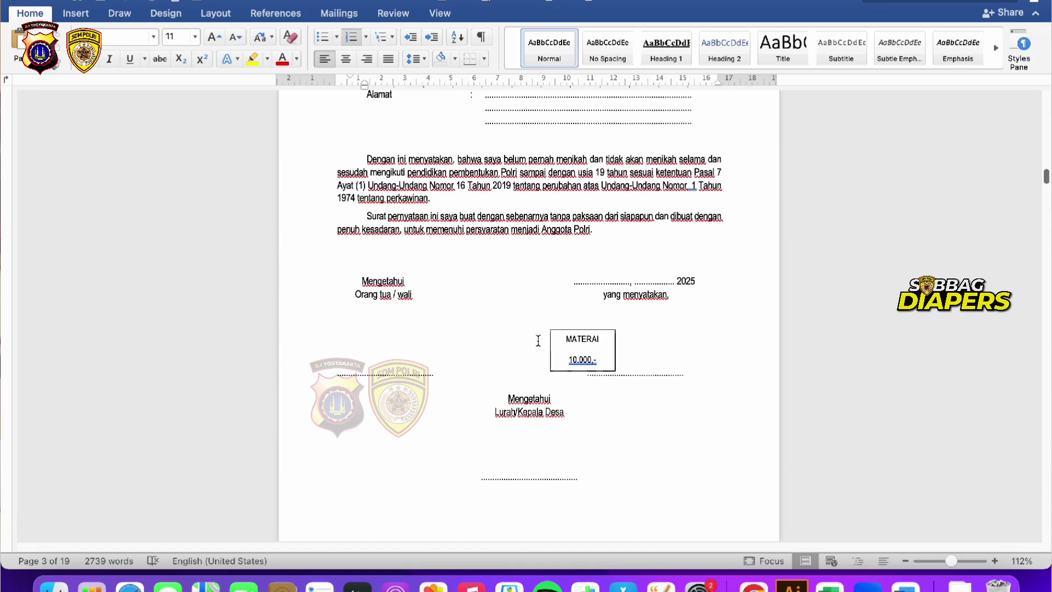
scroll(567, 340, down, 10)
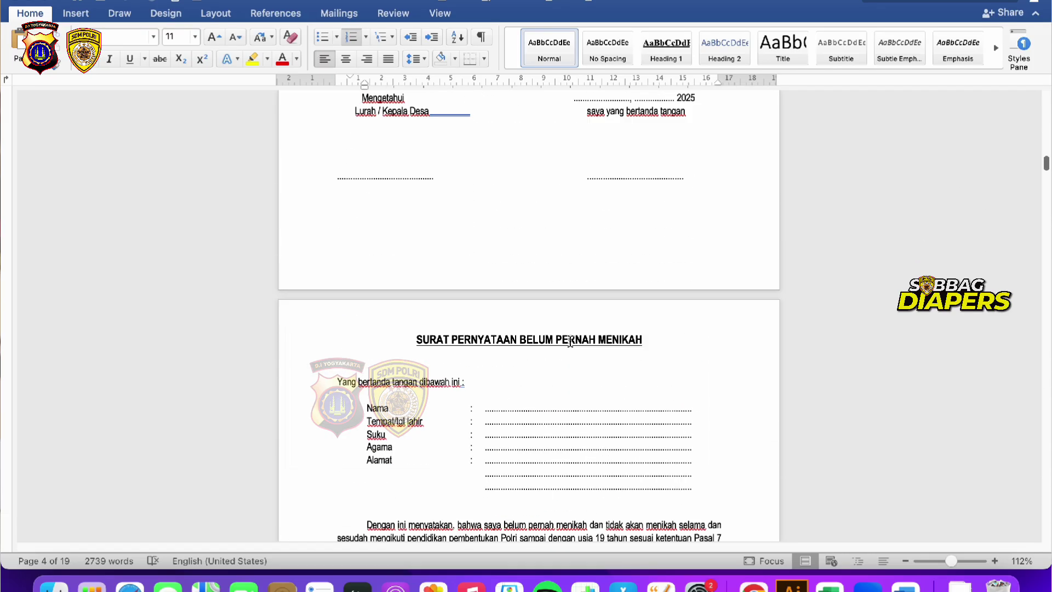
scroll(570, 340, up, 6)
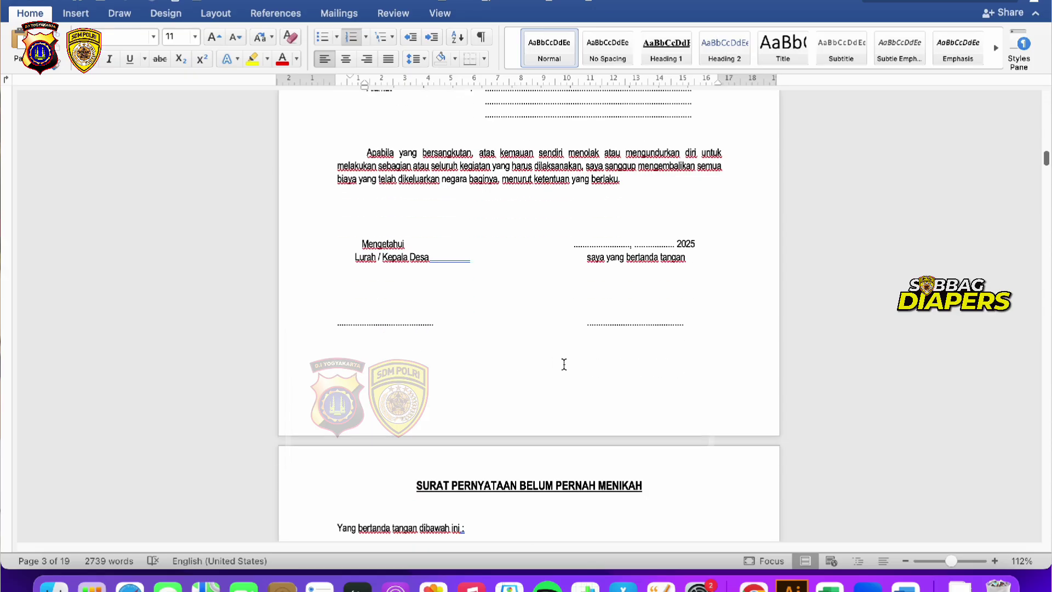
scroll(564, 364, down, 3)
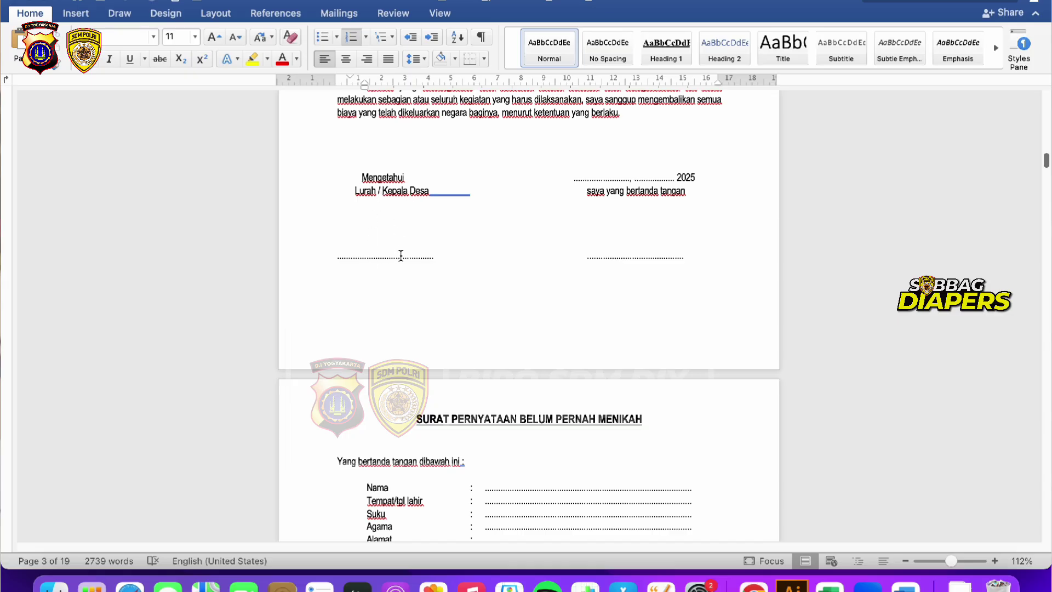
scroll(401, 255, down, 15)
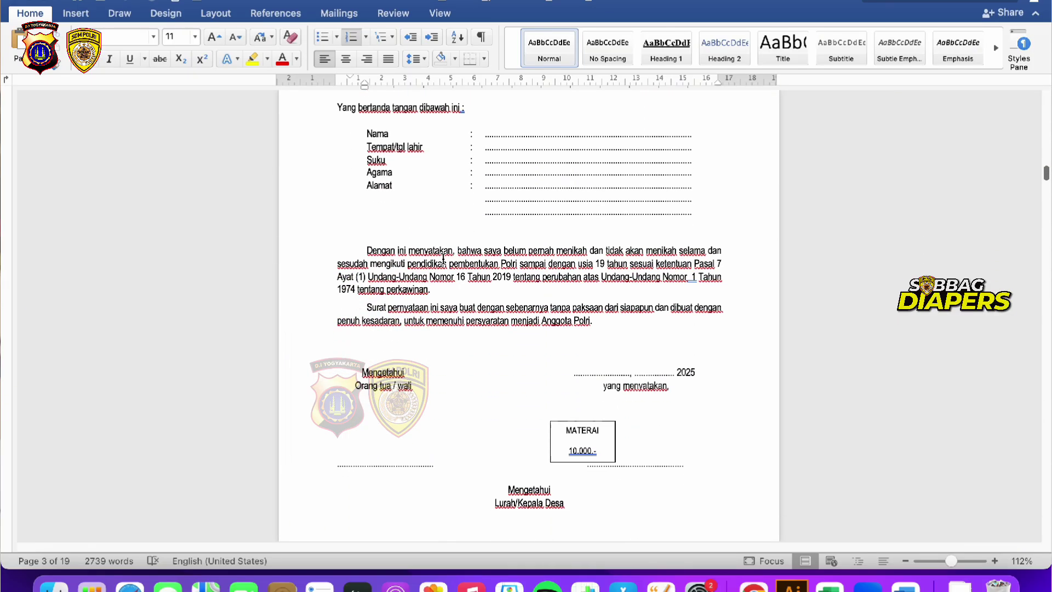
scroll(421, 313, down, 3)
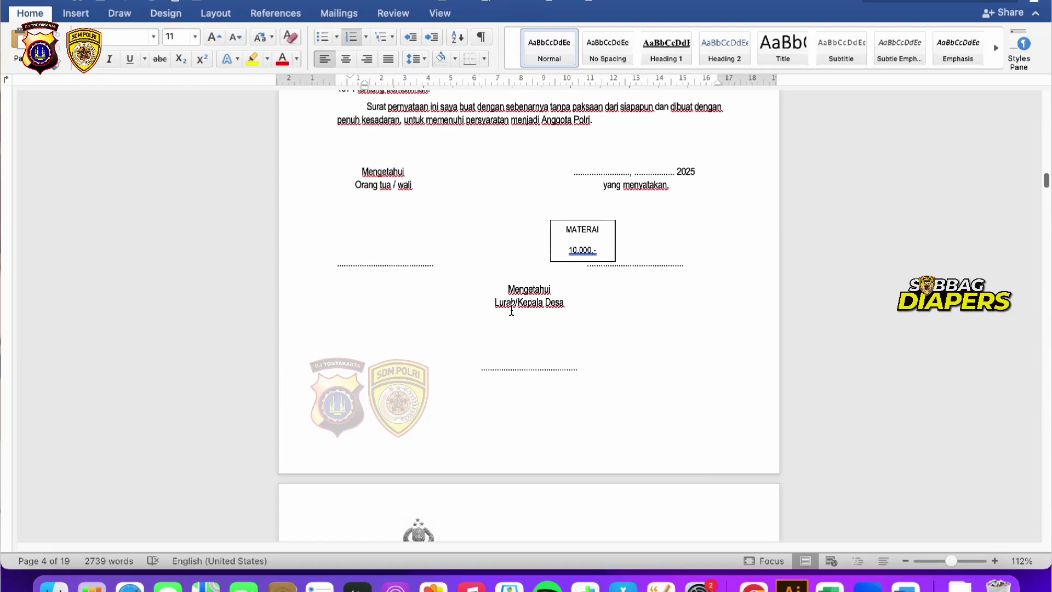
Examine the Daftar Riwayat Hidup form, its NAMA POLDA placeholder in the letterhead and the related footnote.
scroll(560, 387, down, 9)
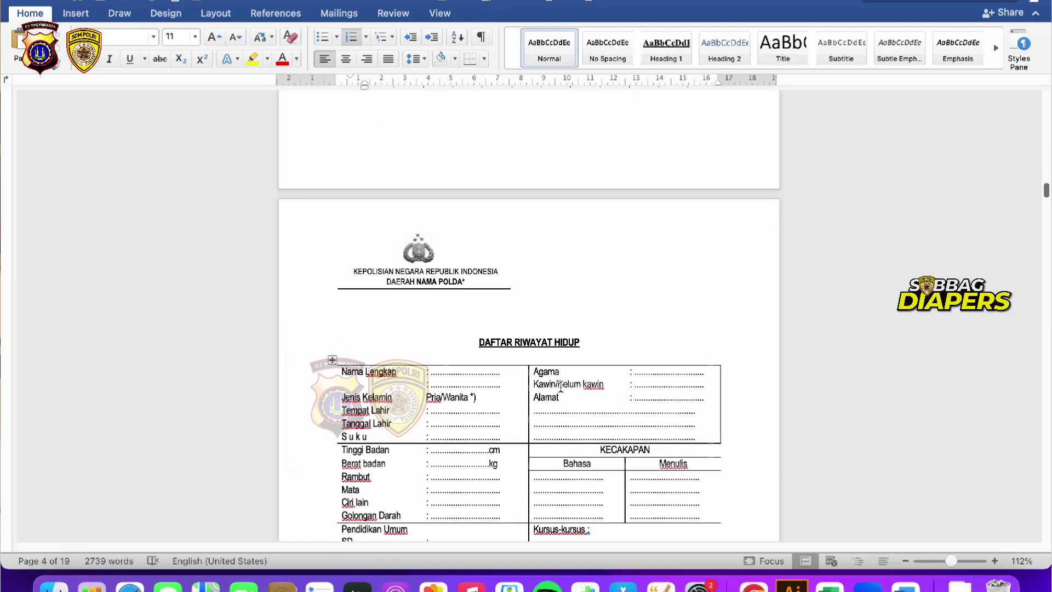
click(431, 281)
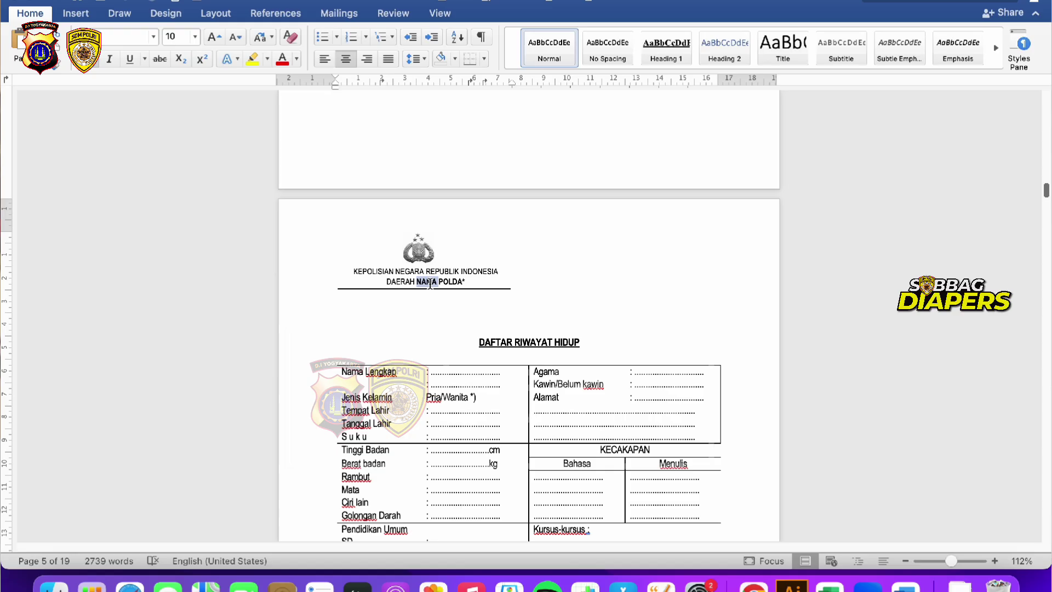
scroll(452, 286, down, 13)
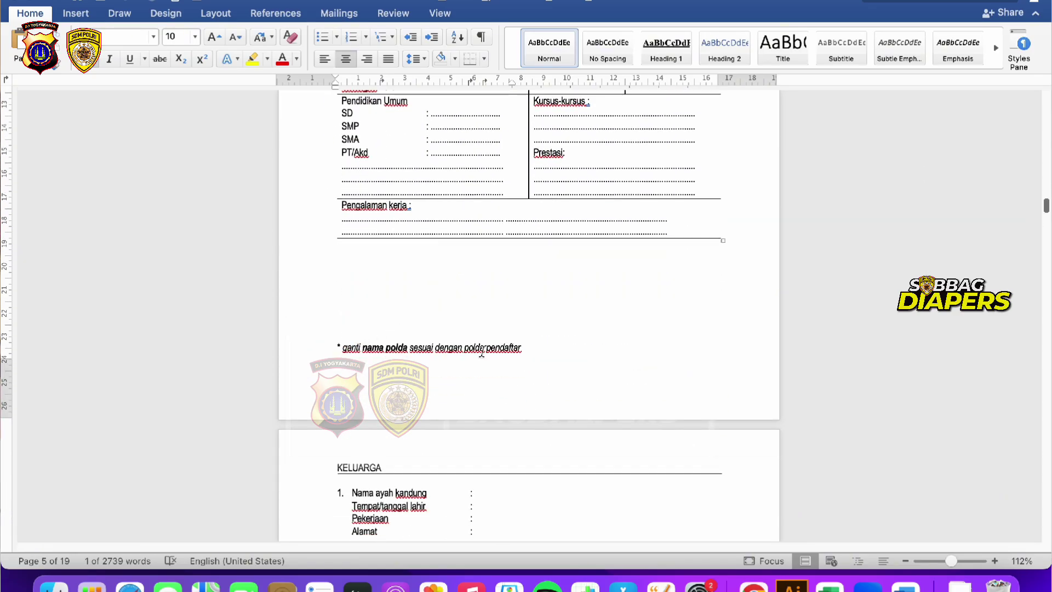
scroll(500, 353, up, 15)
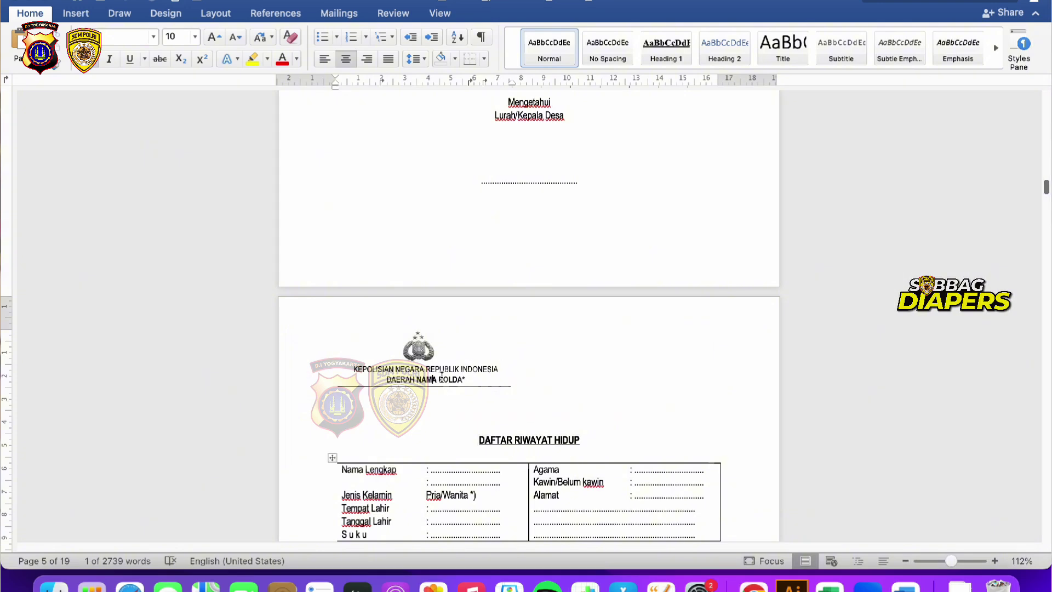
Examine the NAMA POLDA placeholder in the Daftar Riwayat Hidup letterhead and the form's personal data table down to the footnote.
click(423, 379)
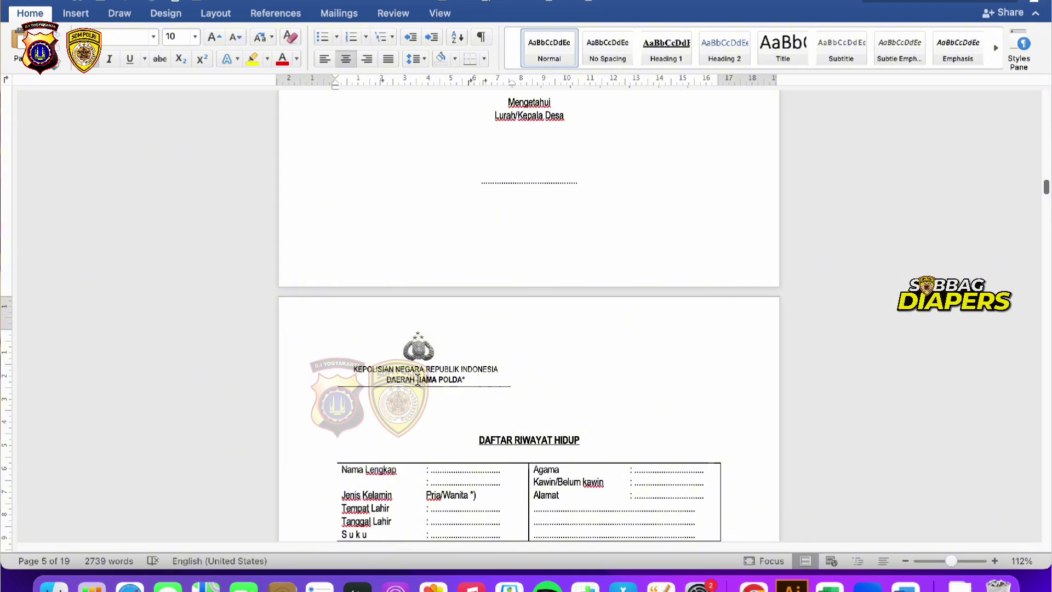
drag(418, 379, 464, 379)
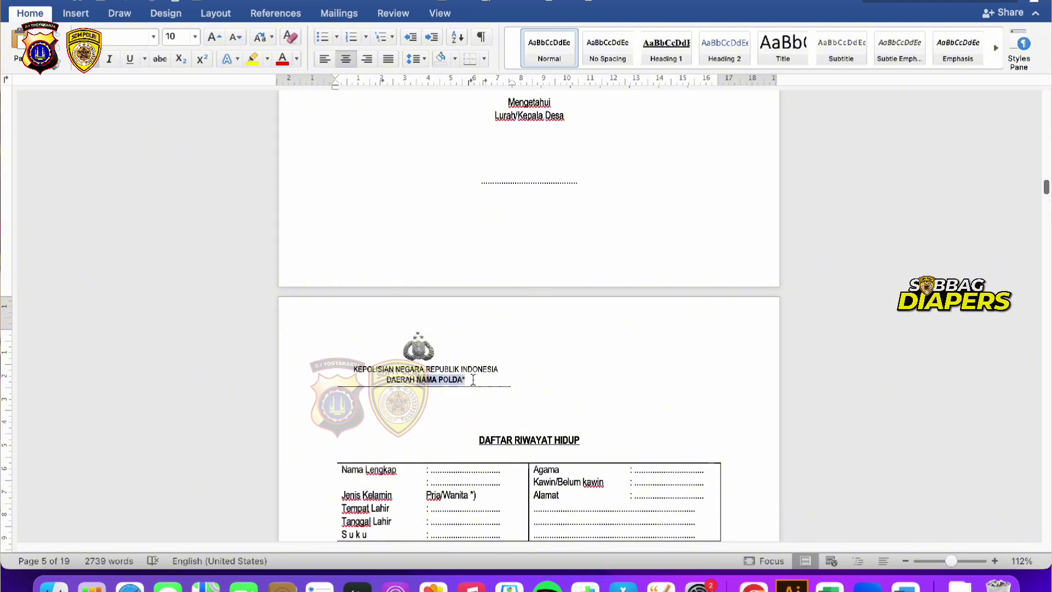
click(472, 379)
scroll(476, 379, down, 2)
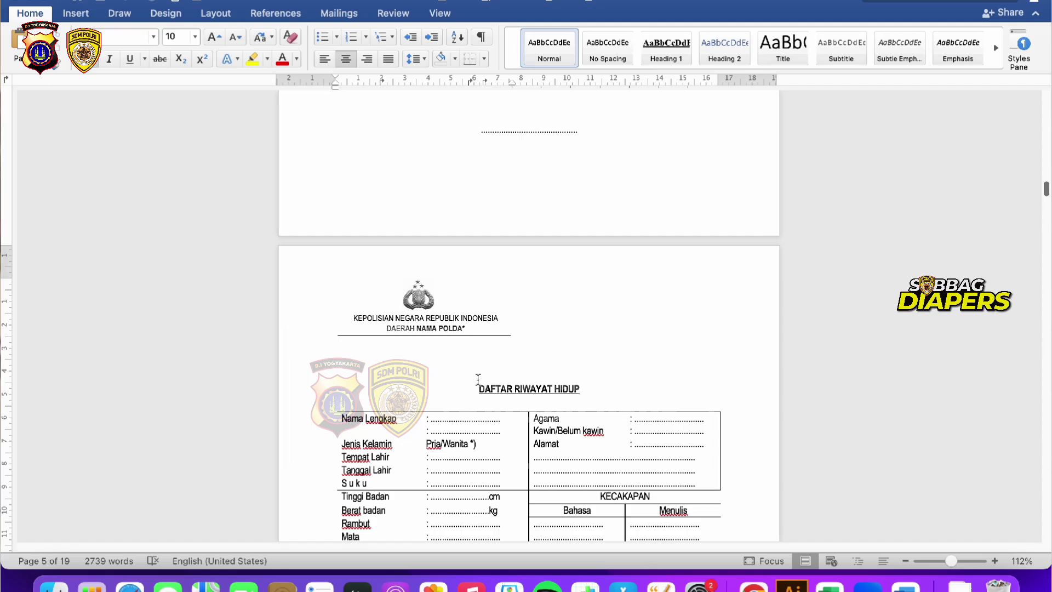
scroll(478, 379, down, 10)
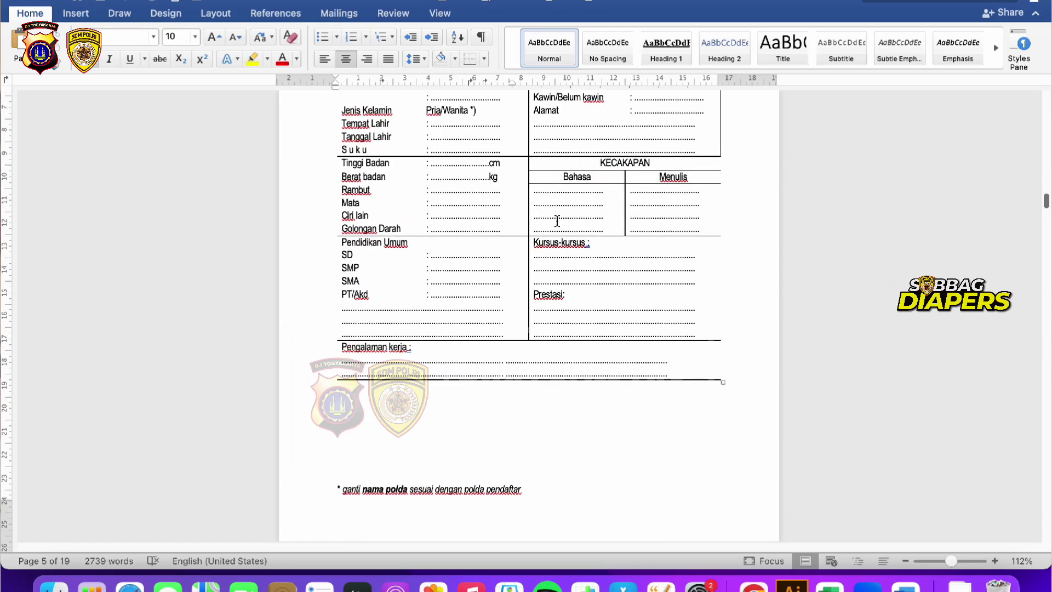
Review the parent, guardian and Saudara sections of the Daftar Riwayat Hidup, through to the Lurah/Kepala Desa signature and 4 x 6 photo block.
scroll(557, 221, down, 20)
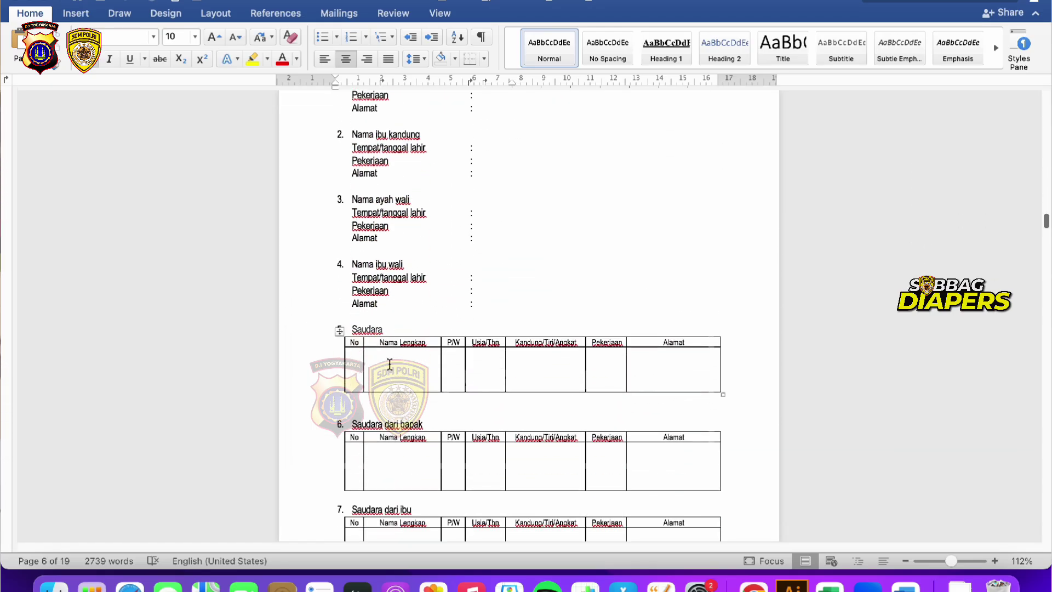
scroll(390, 364, down, 3)
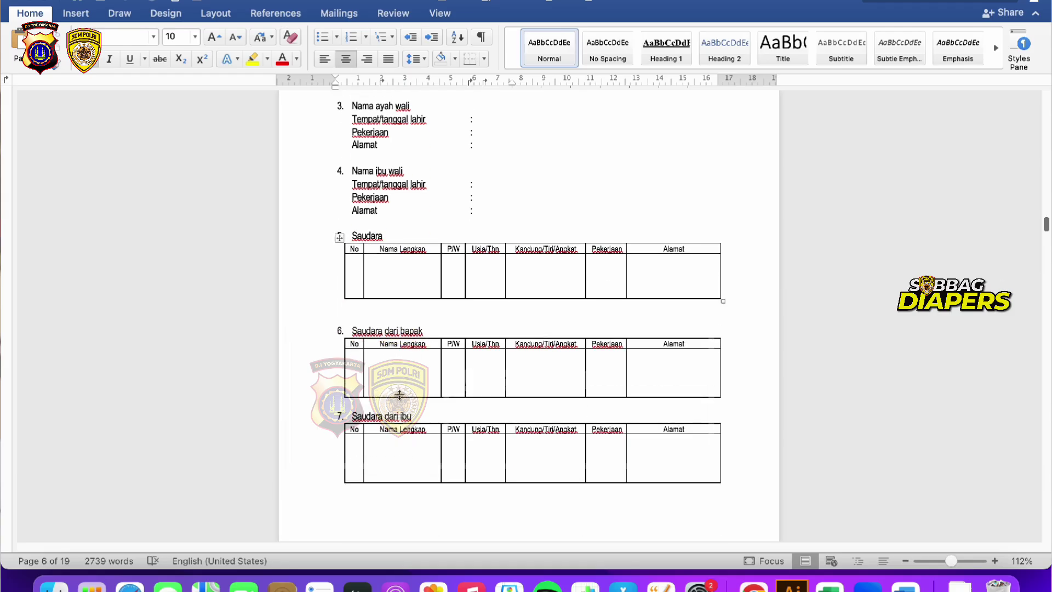
scroll(392, 453, down, 3)
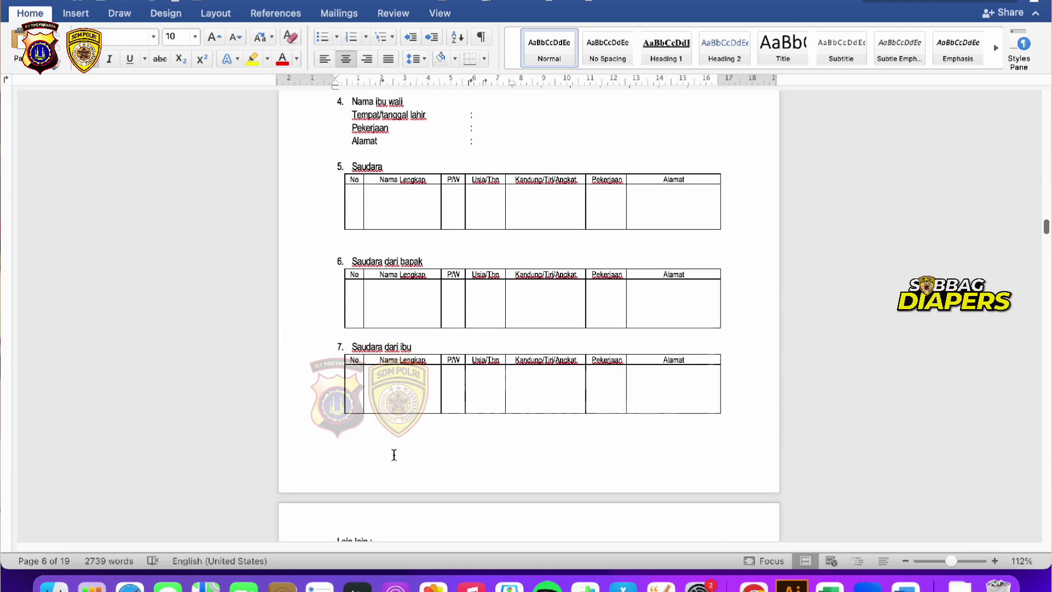
click(354, 264)
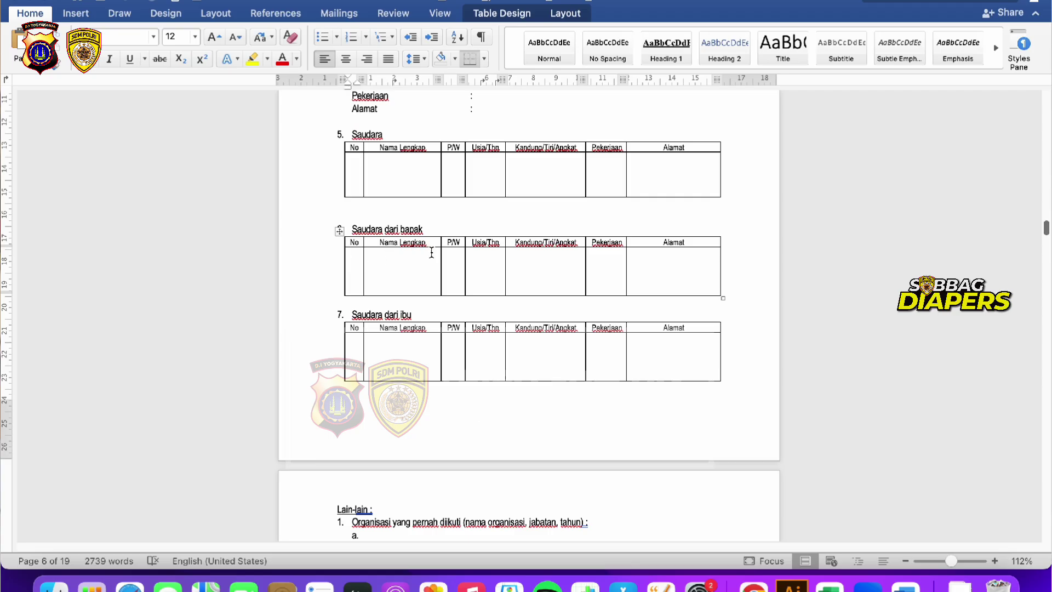
scroll(447, 330, down, 12)
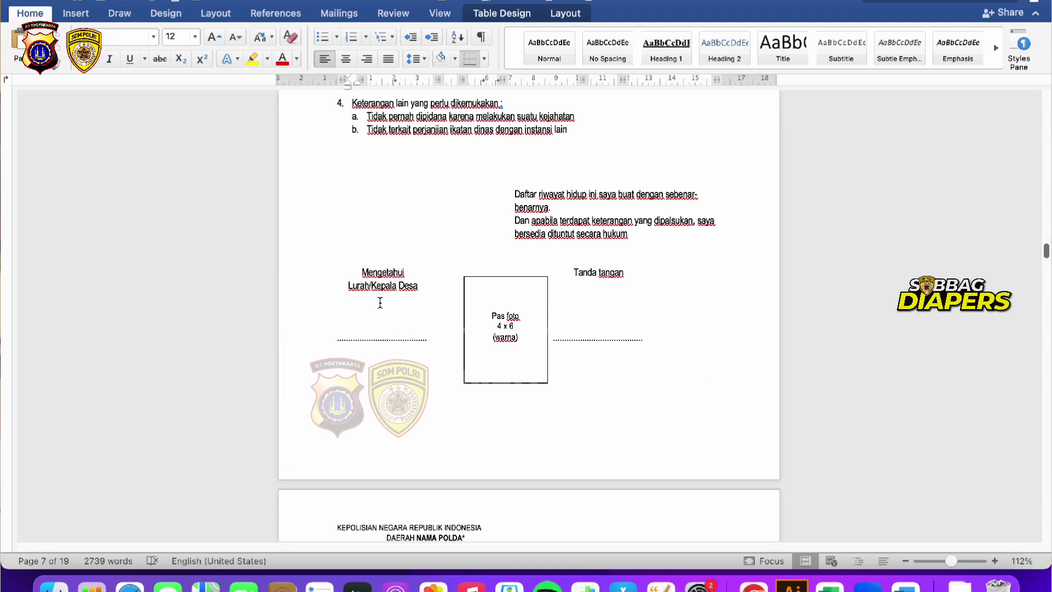
Read the Surat Perjanjian Ikatan Dinas Pertama Anggota Polri from its heading to Pasal 2, highlighting the DAERAH NAMA POLDA placeholder under party II.
scroll(410, 335, down, 5)
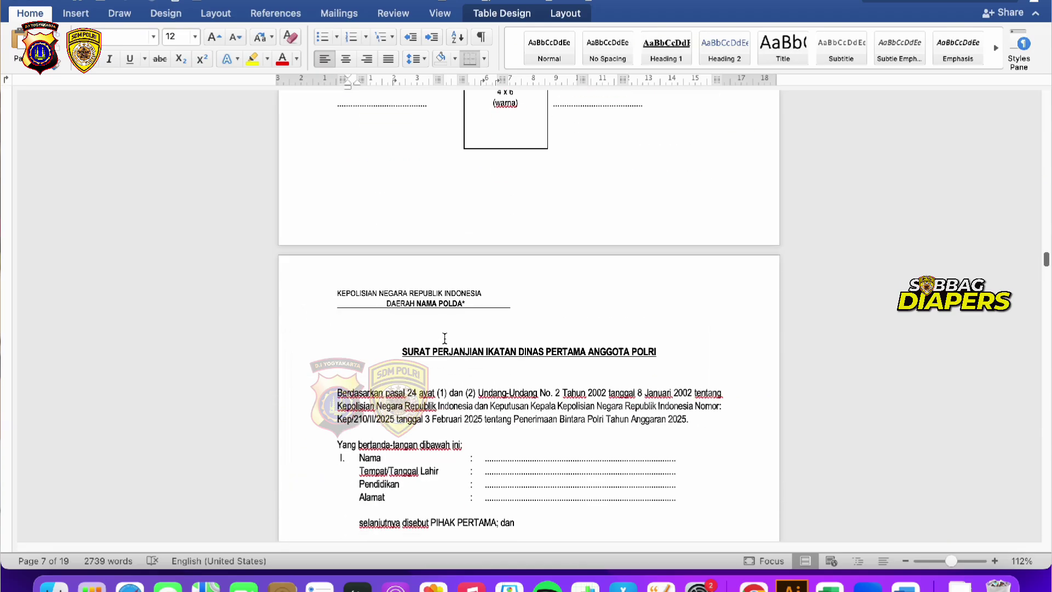
scroll(459, 361, down, 5)
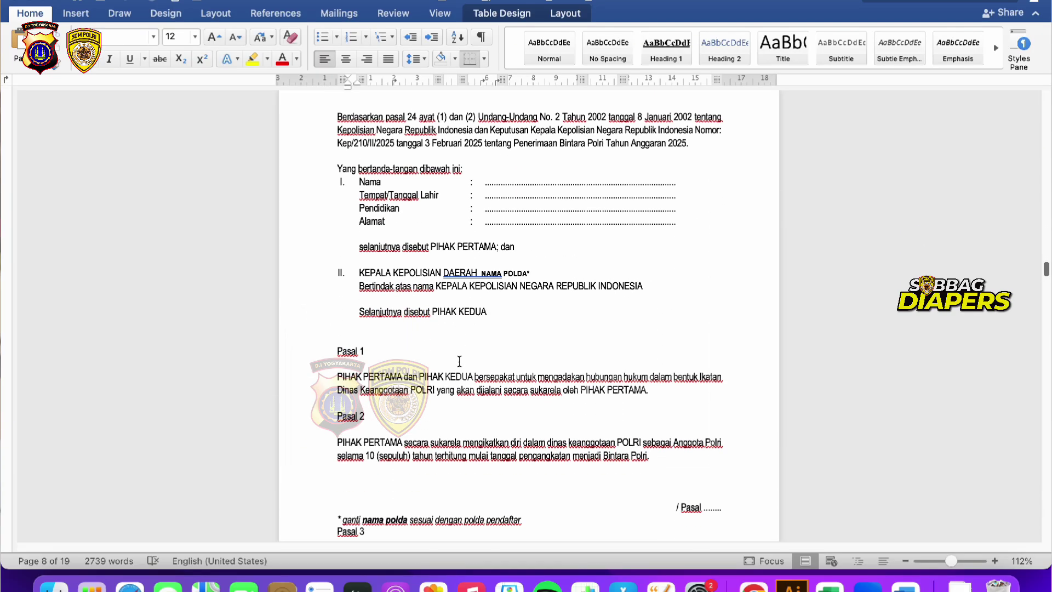
scroll(459, 348, up, 1)
scroll(423, 431, down, 8)
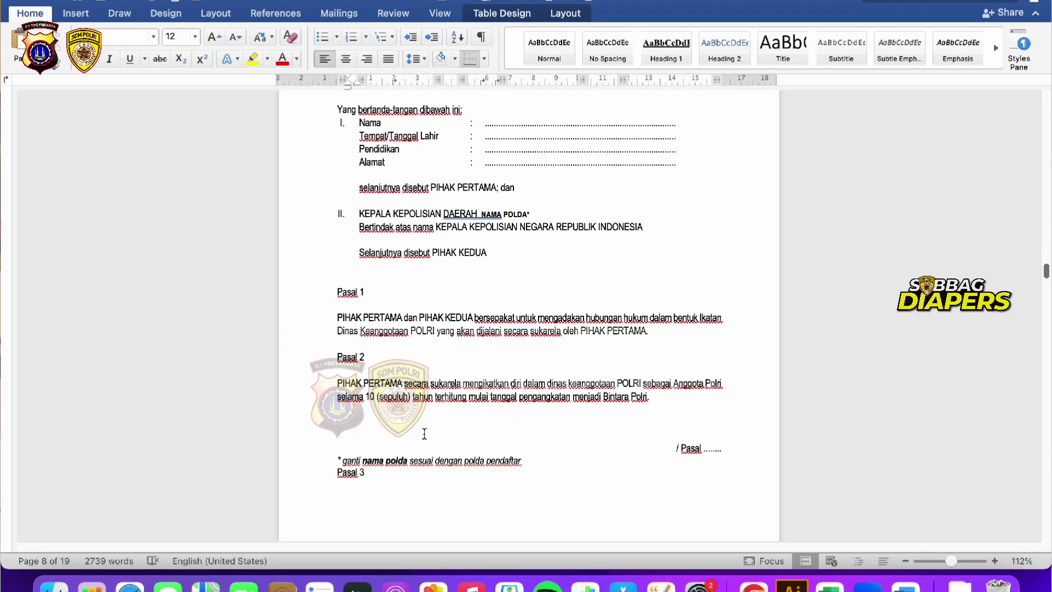
scroll(424, 433, up, 3)
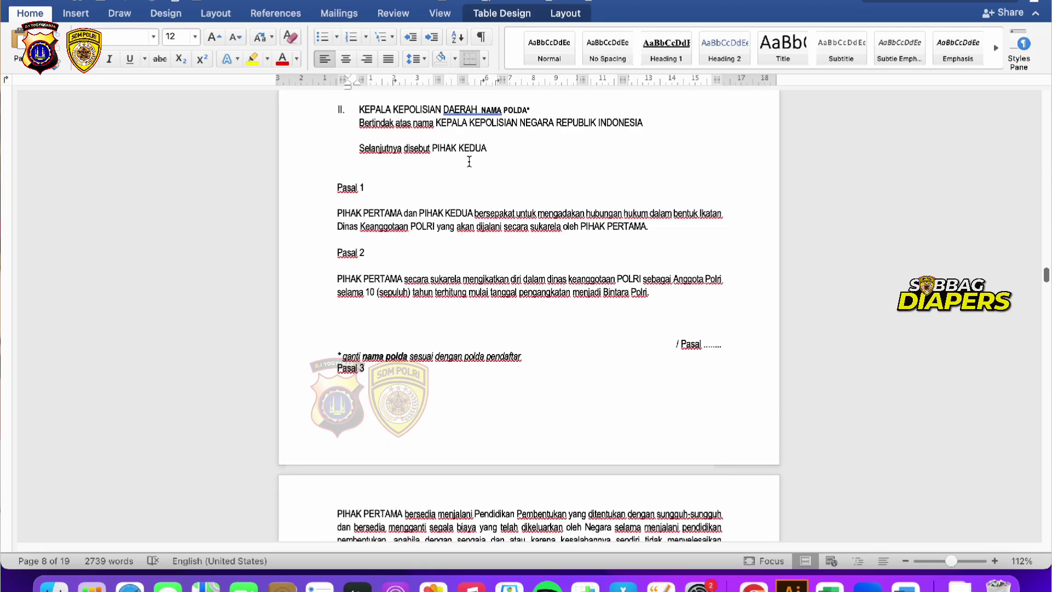
drag(479, 109, 514, 111)
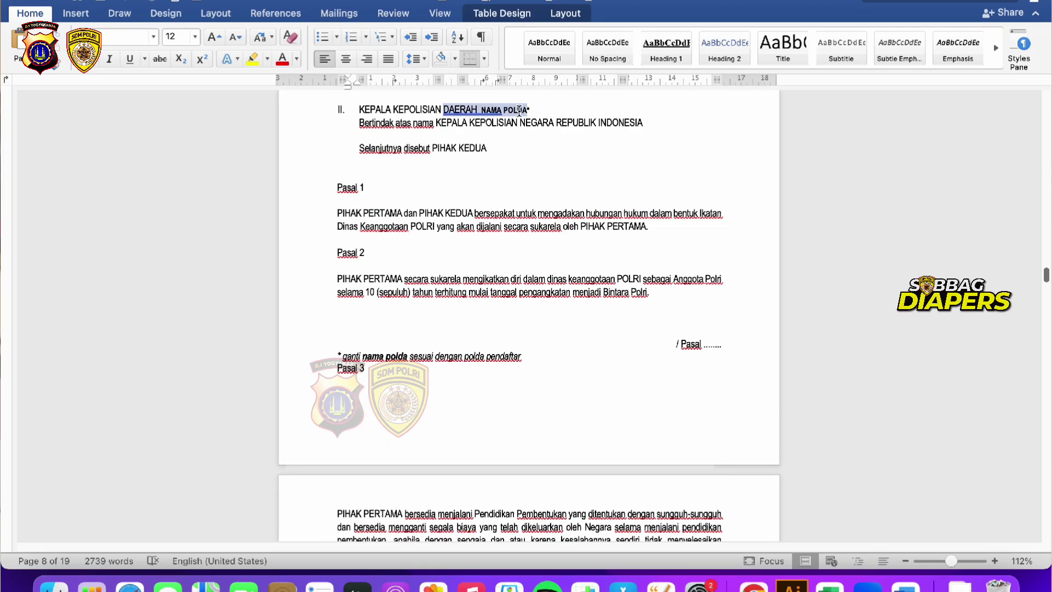
scroll(447, 384, up, 4)
scroll(447, 425, down, 4)
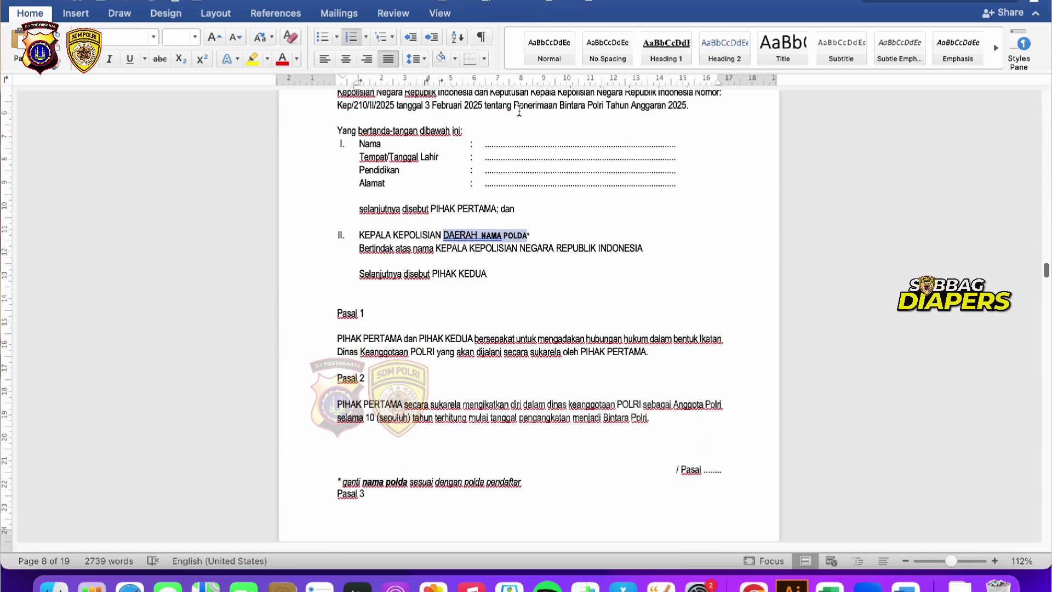
Examine the service agreement's closing signature block, including the PIHAK KEDUA NAMA POLDA placeholder, both signature lines and the MATERAI 10.000 box.
scroll(432, 432, down, 13)
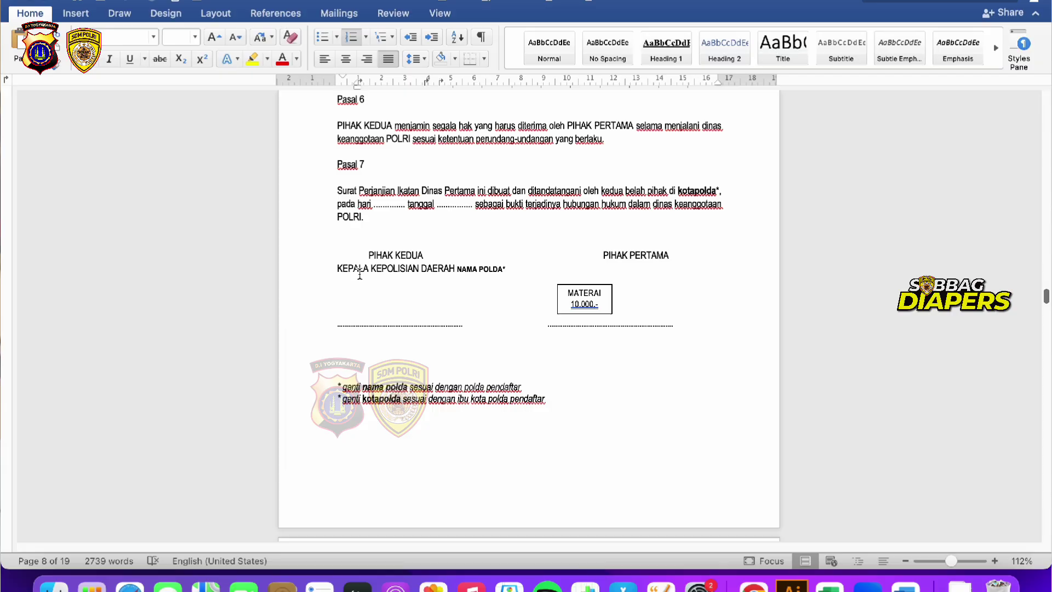
drag(455, 269, 503, 270)
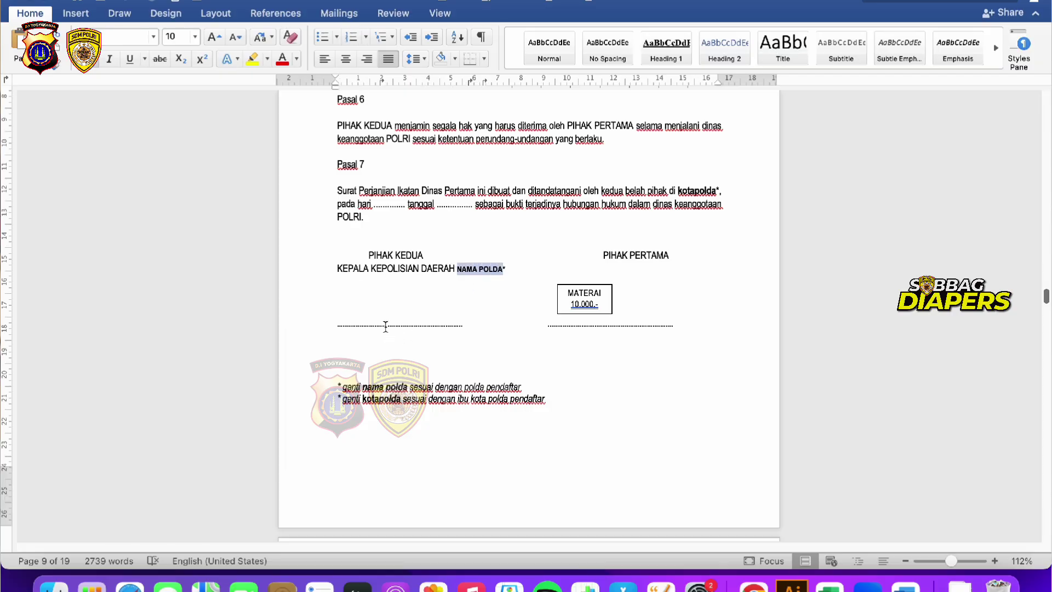
double_click(385, 326)
click(574, 323)
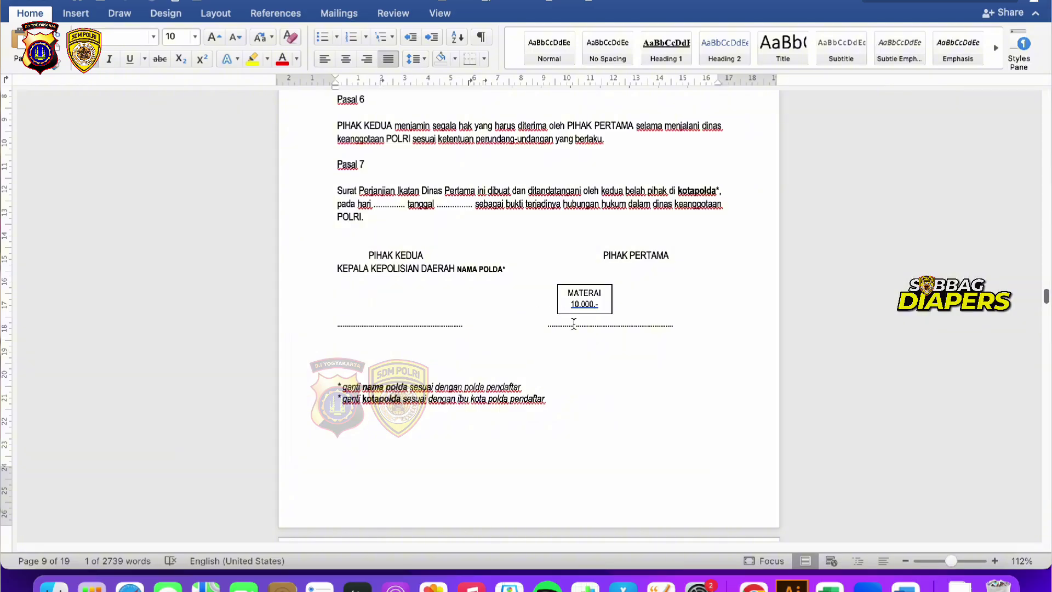
click(597, 303)
Review the Surat Pernyataan Tidak Terikat Oleh Suatu Perjanjian Ikatan Dinas form, including its Lurah / Kepala Desa, Camat and applicant signature lines.
scroll(602, 367, down, 10)
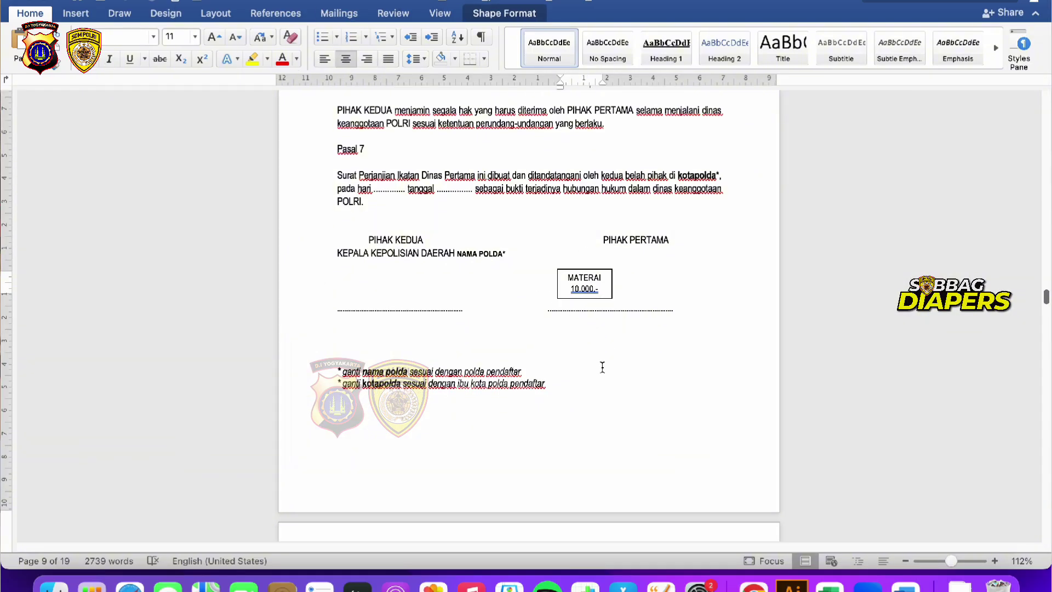
scroll(602, 367, down, 3)
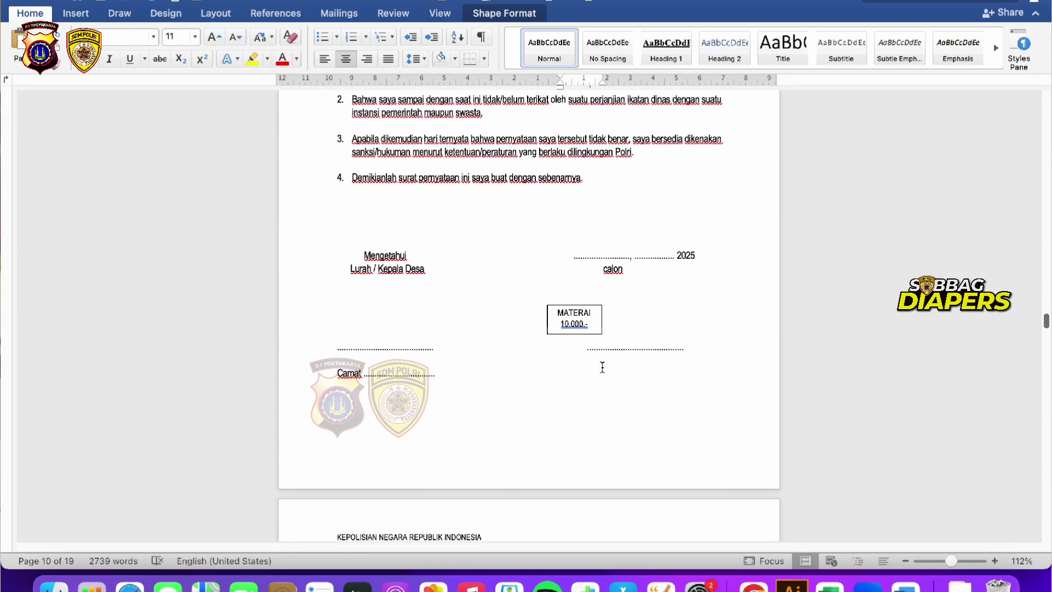
scroll(548, 335, up, 4)
scroll(549, 330, up, 2)
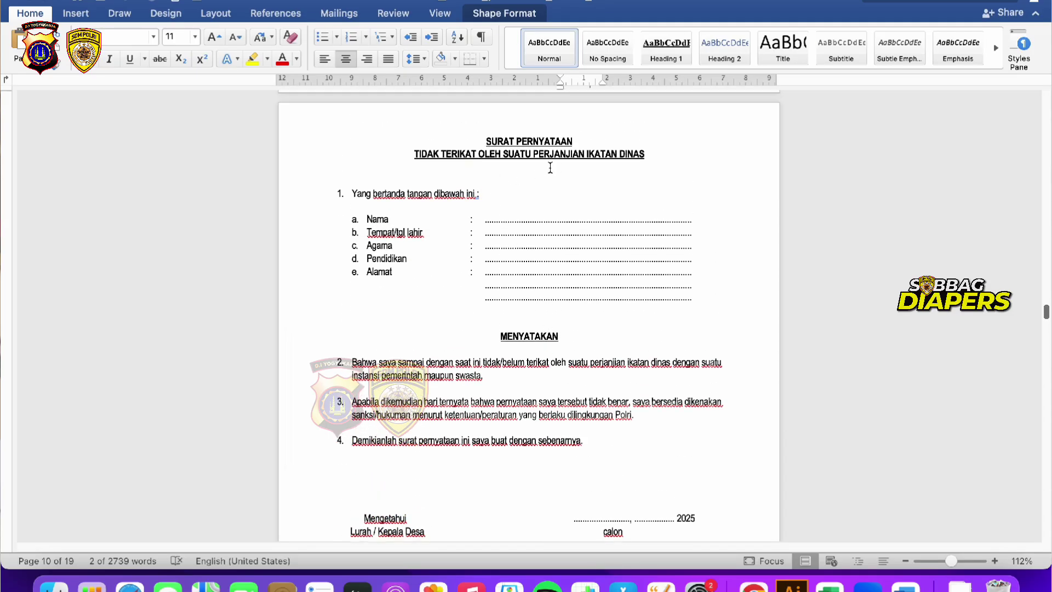
scroll(505, 269, down, 5)
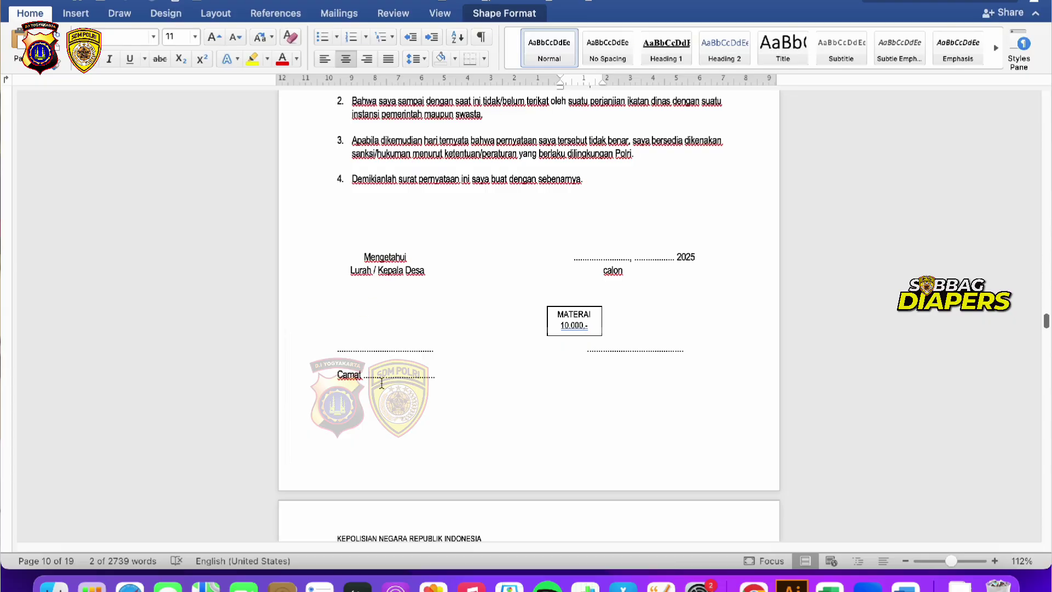
scroll(382, 383, down, 1)
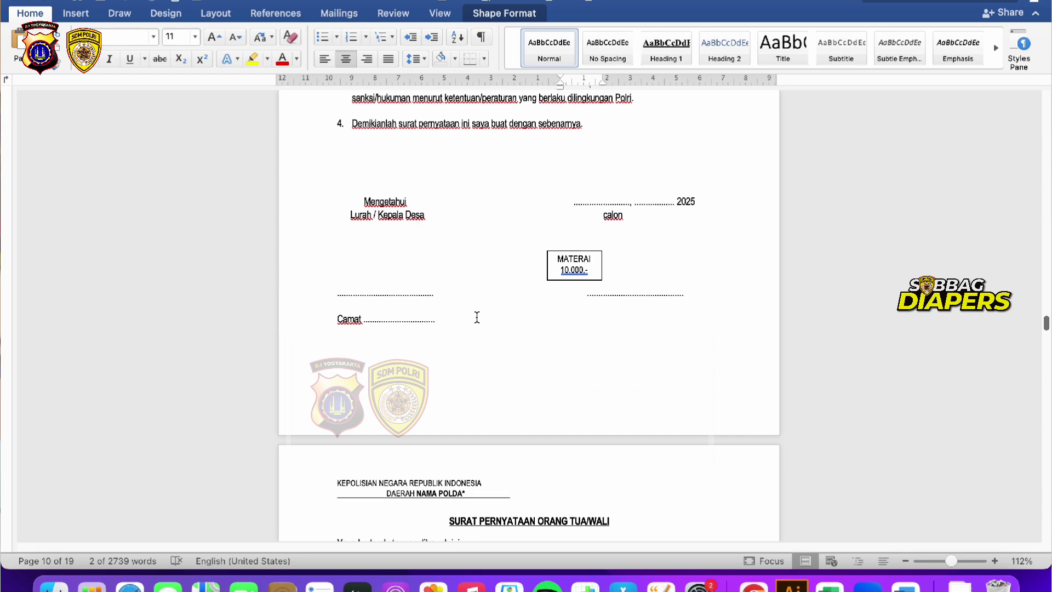
Look through the Surat Pernyataan Orang Tua/Wali, the applicant's honesty and anti-collusion statement, and the document checklist table around items 15 to 20.
scroll(477, 317, down, 15)
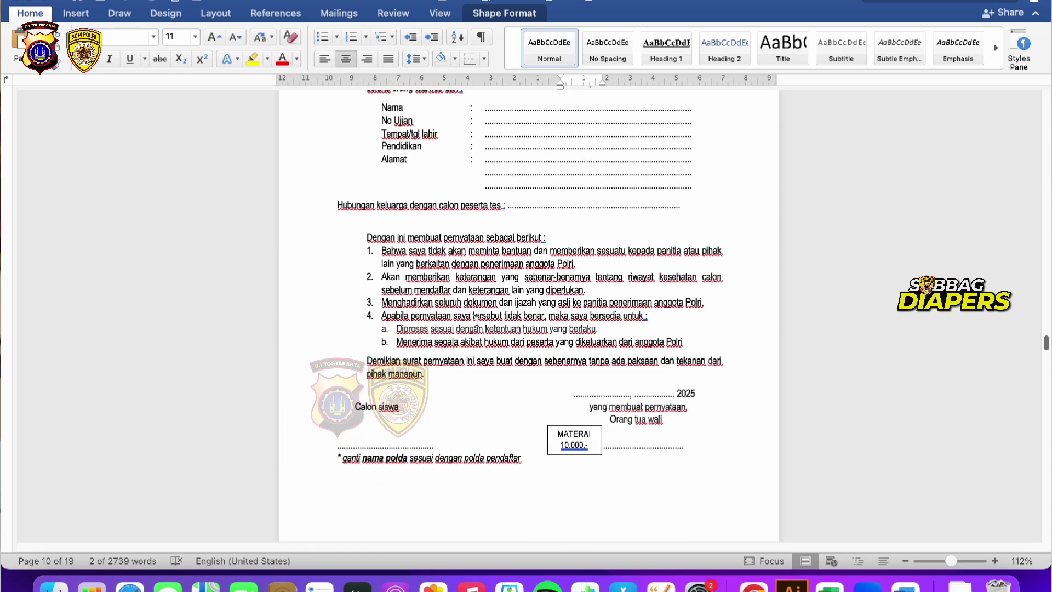
scroll(476, 319, down, 12)
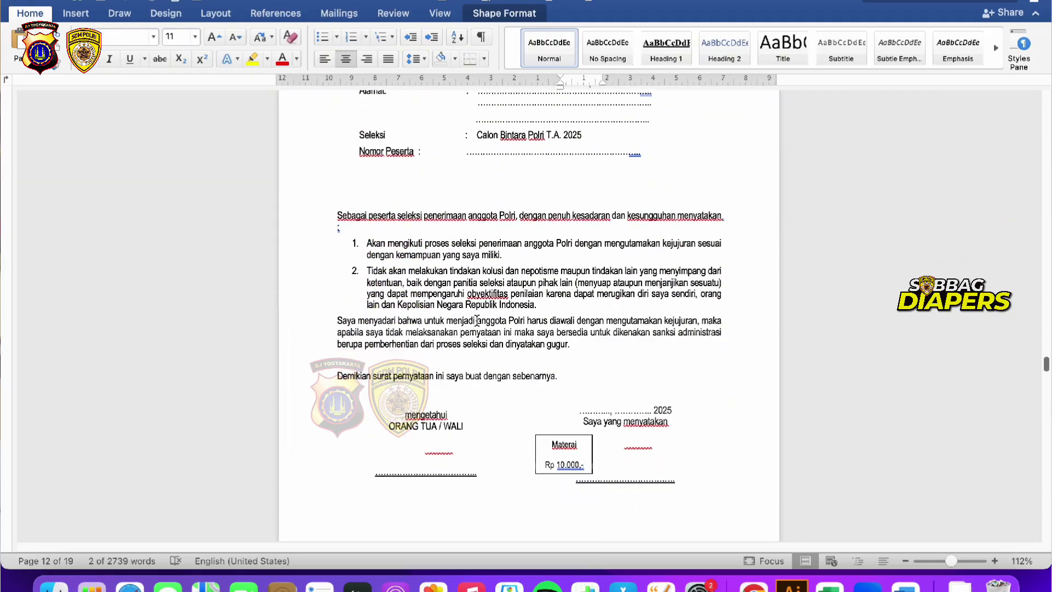
scroll(476, 319, down, 15)
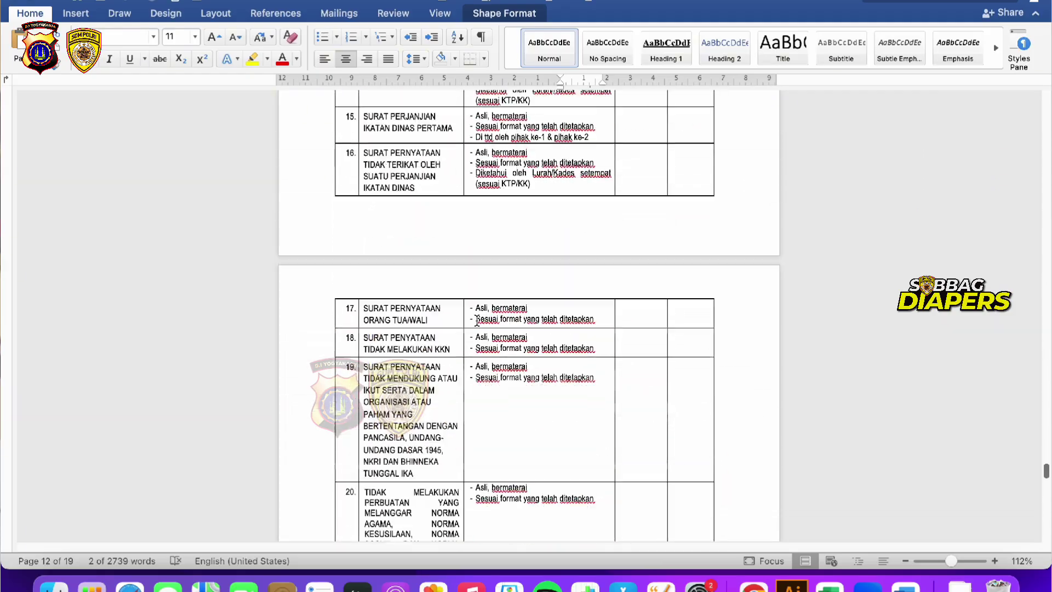